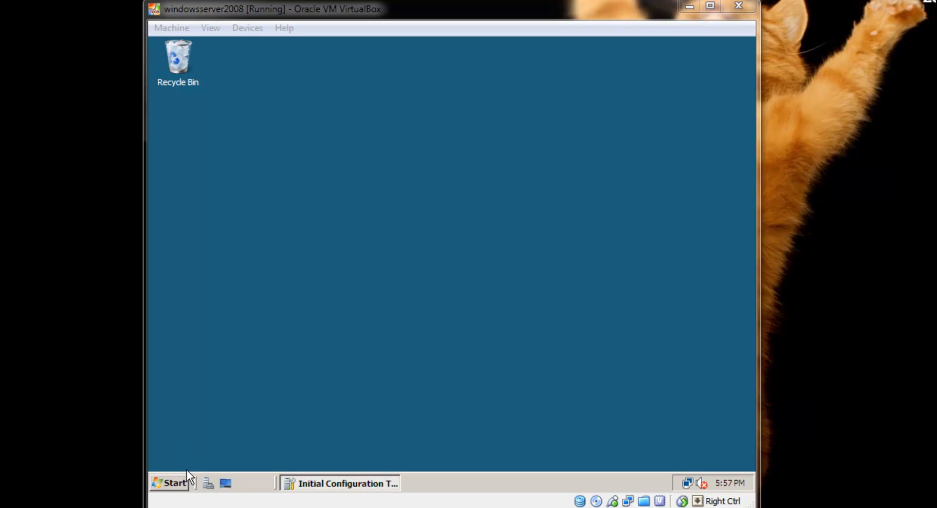
- Open the Group Policy Management console from the server's administrative tools
left_click(180, 481)
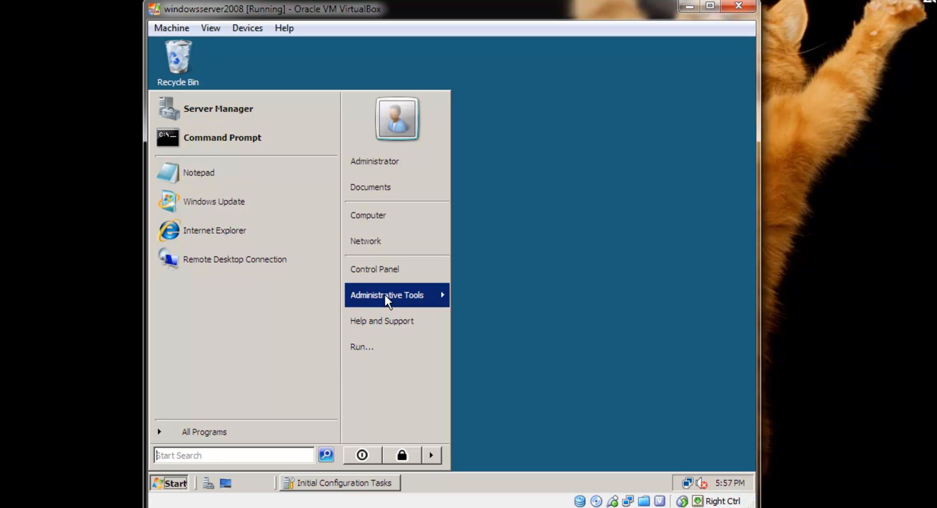
mouse_move(385, 294)
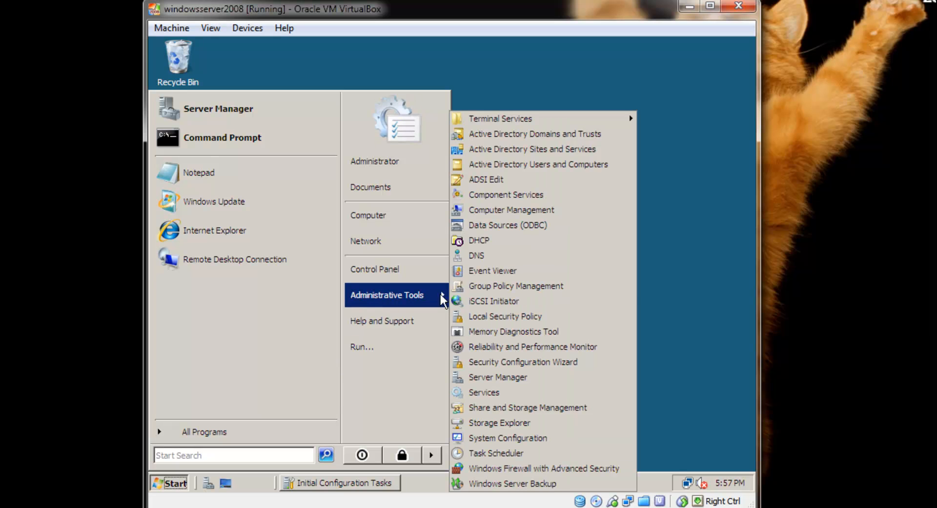
left_click(523, 289)
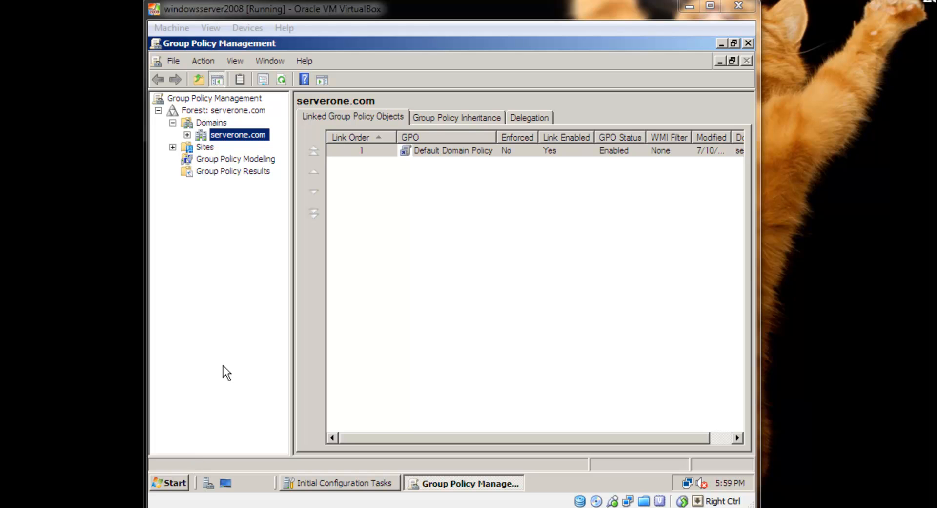
- Create a GPO named serverone gpo in the Group Policy Objects container of the serverone.com domain, without a source starter GPO
left_click(187, 135)
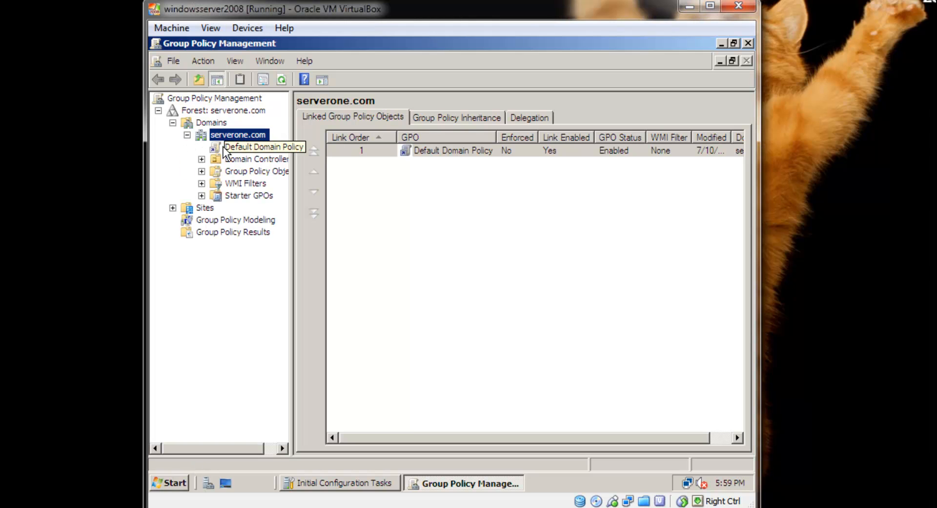
left_click(244, 175)
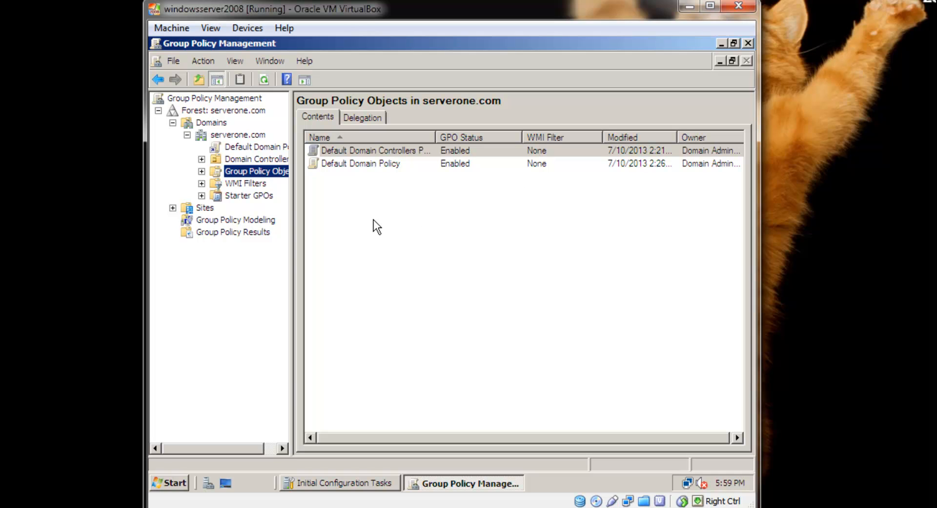
right_click(355, 199)
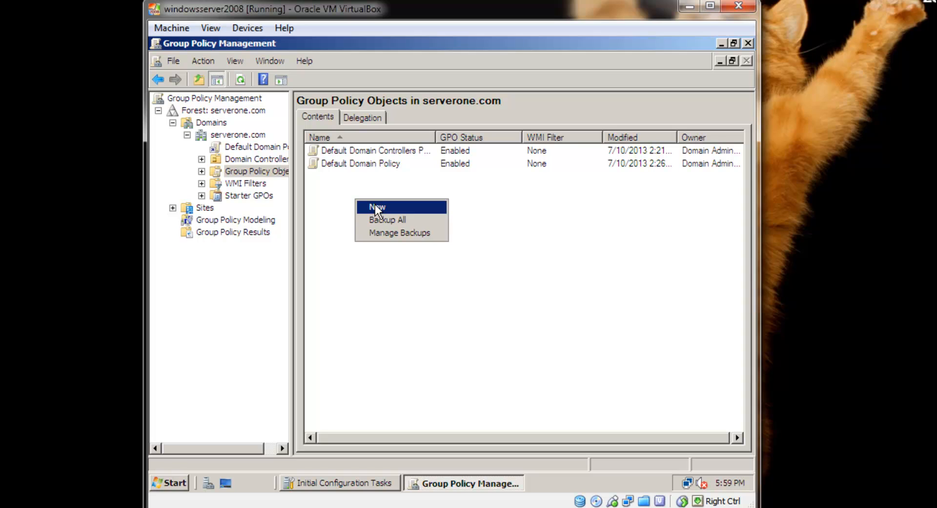
left_click(375, 205)
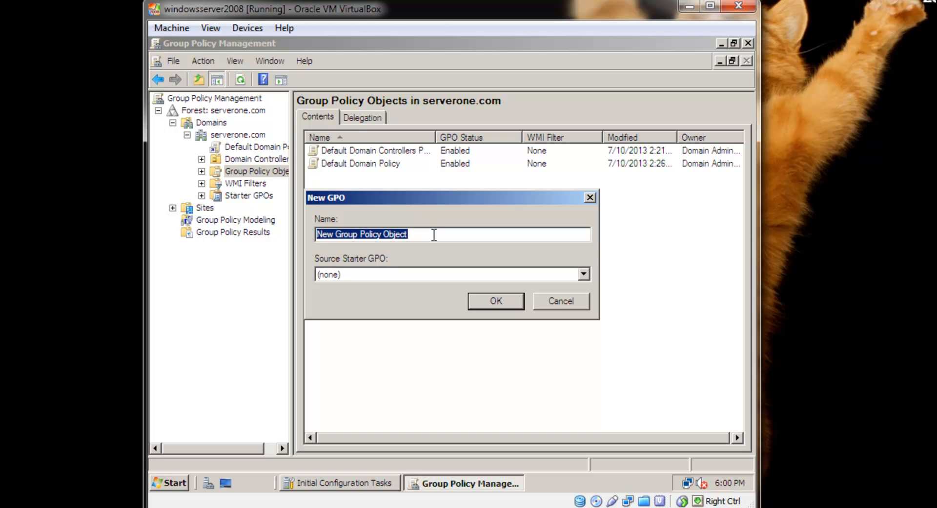
type("s")
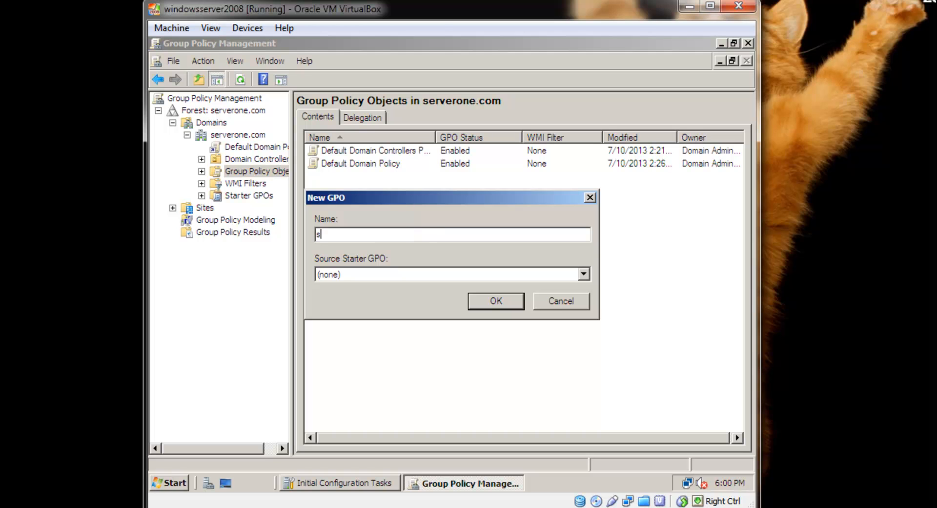
type("erverone gpo")
key("Control_R")
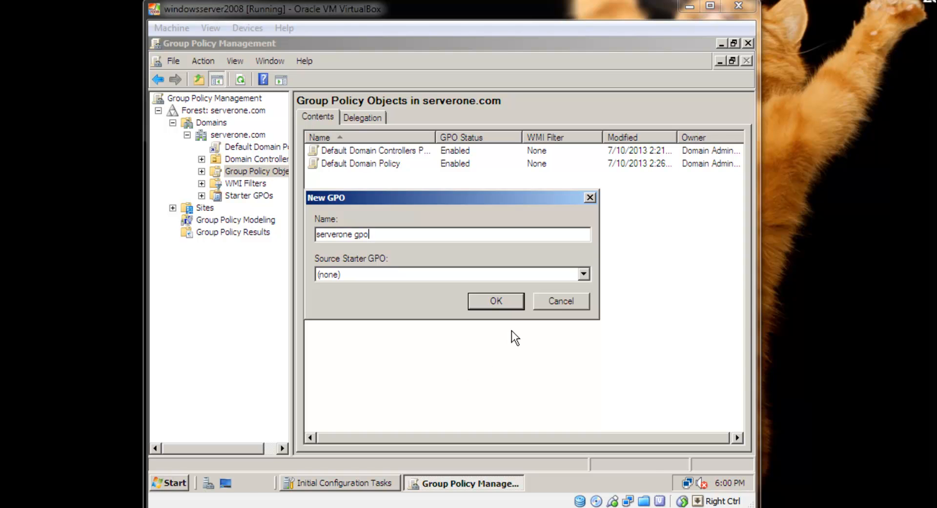
left_click(495, 302)
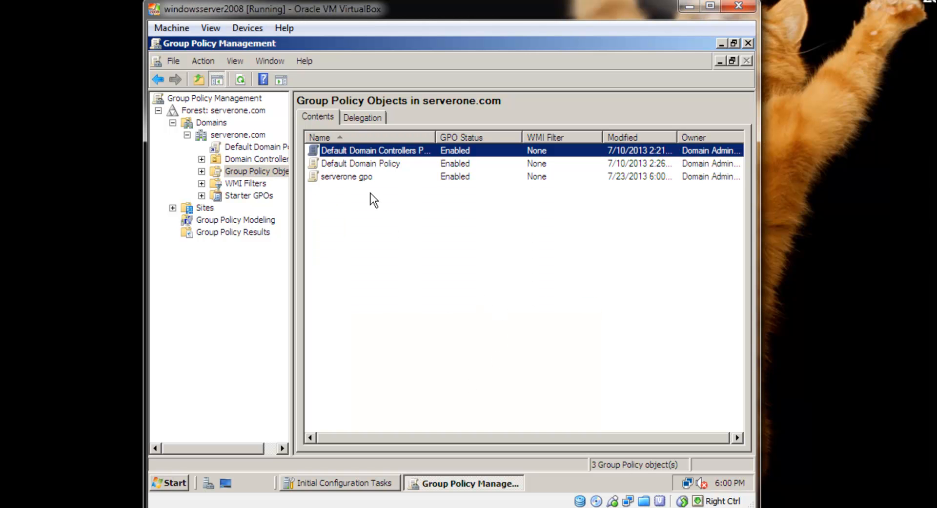
- Open the serverone gpo for editing in the Group Policy Management Editor
left_click(357, 177)
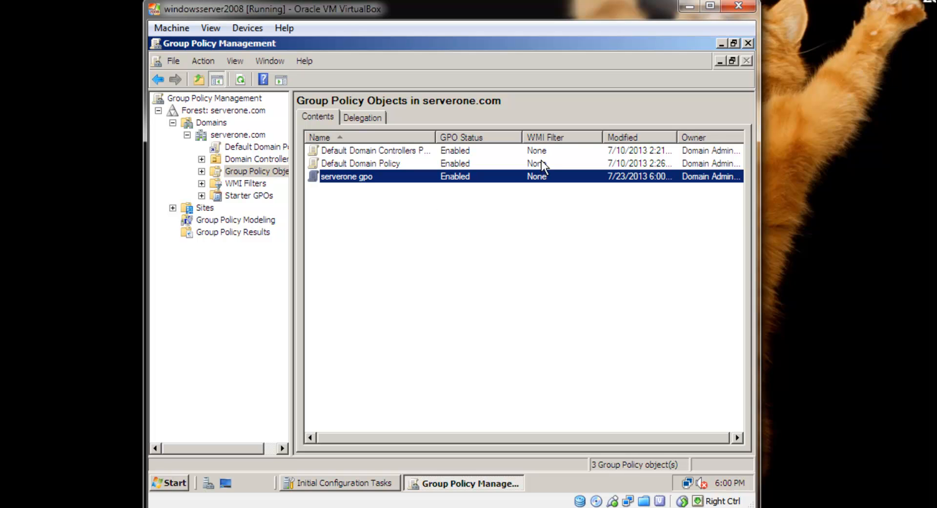
right_click(356, 179)
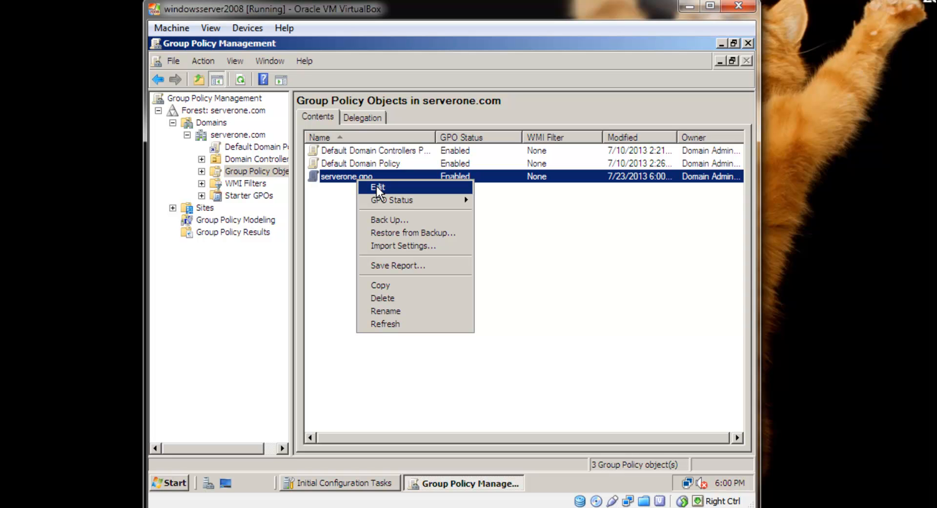
left_click(376, 187)
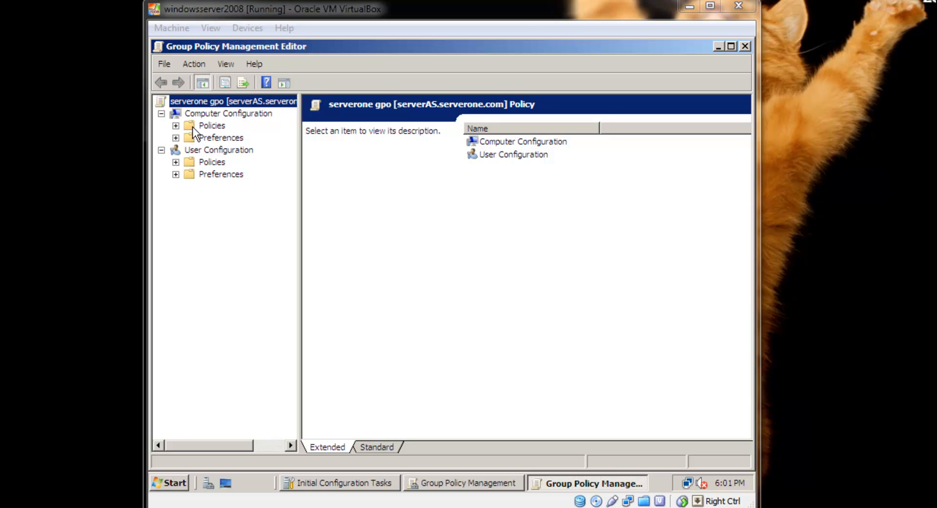
- Display the User Accounts settings in the Control Panel administrative templates of the Computer Configuration policies
left_click(176, 126)
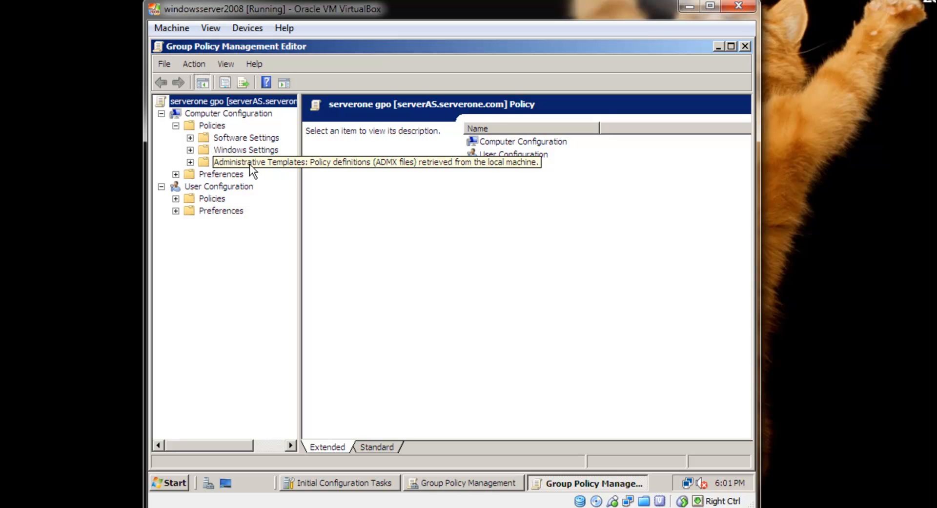
left_click(175, 174)
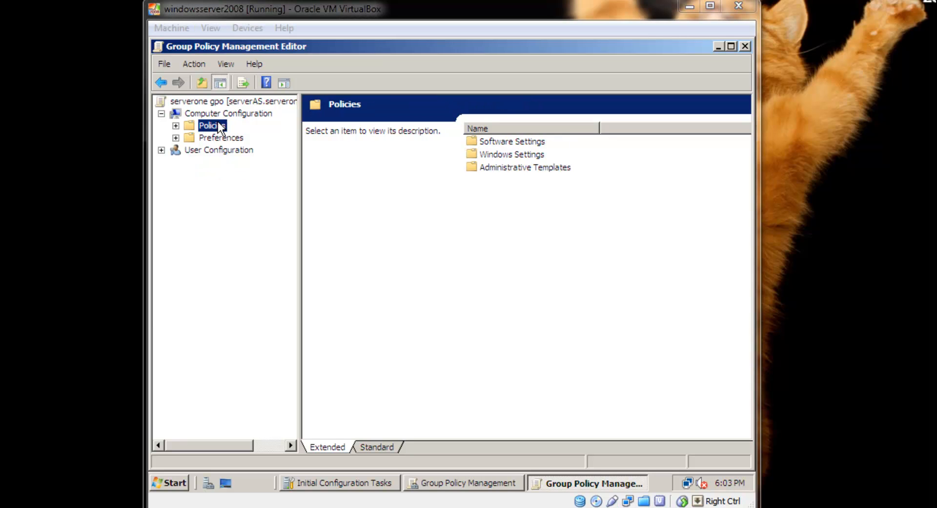
left_click(161, 150)
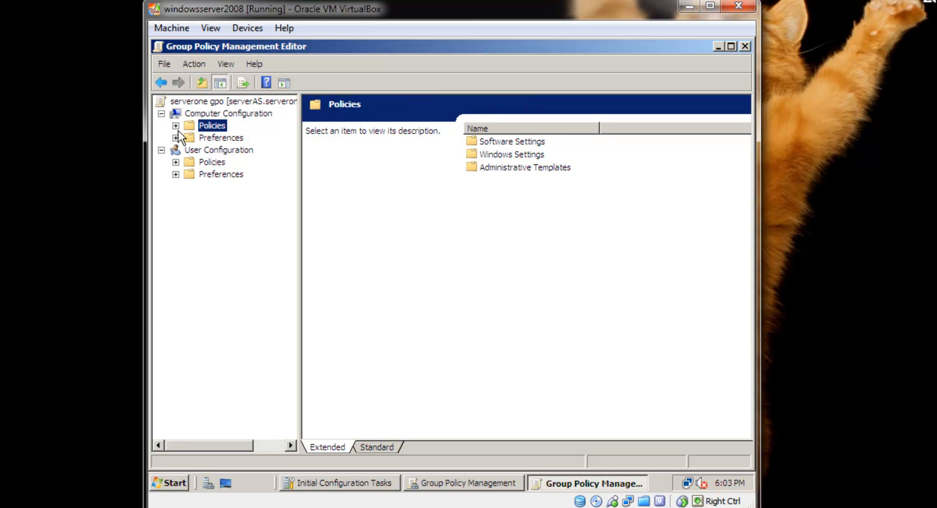
left_click(176, 125)
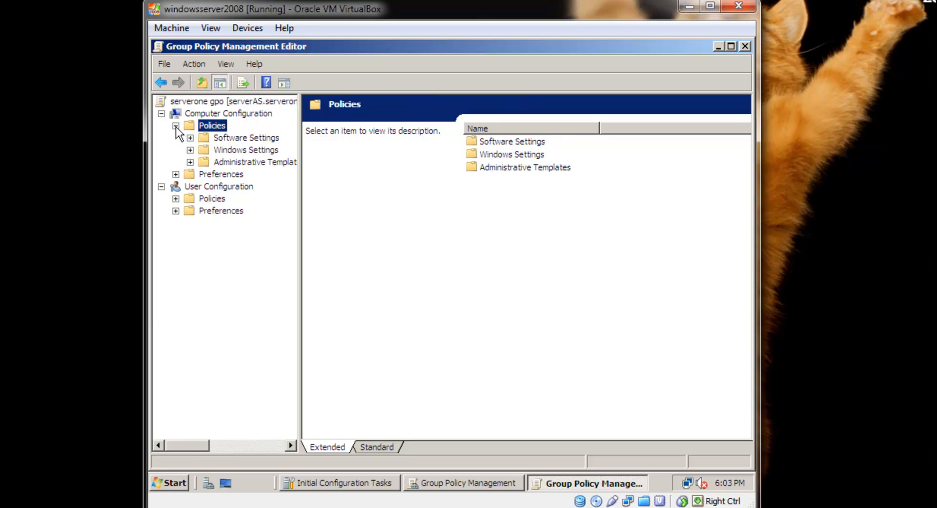
left_click(191, 162)
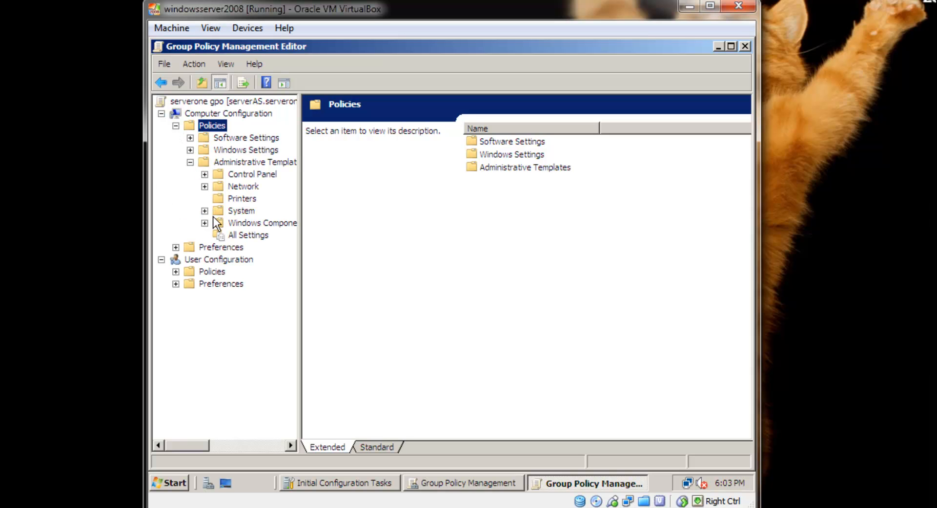
left_click(204, 174)
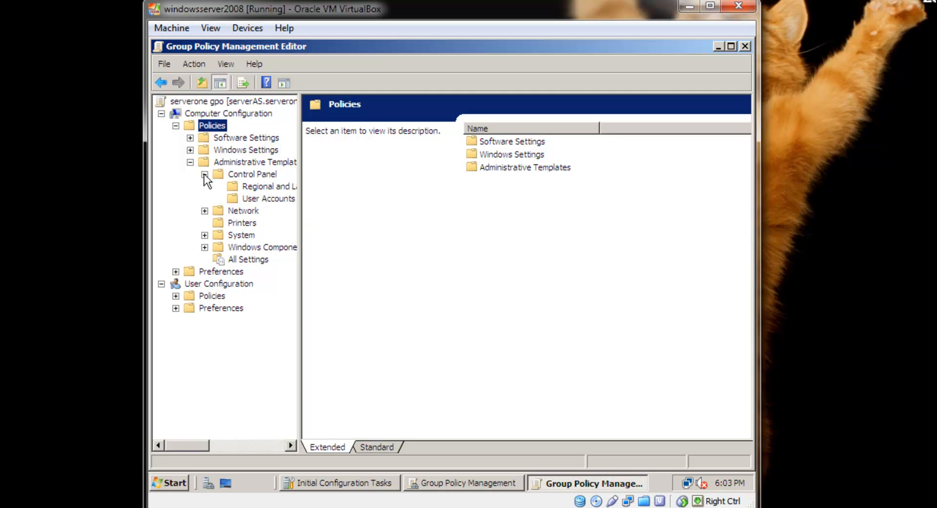
left_click(266, 198)
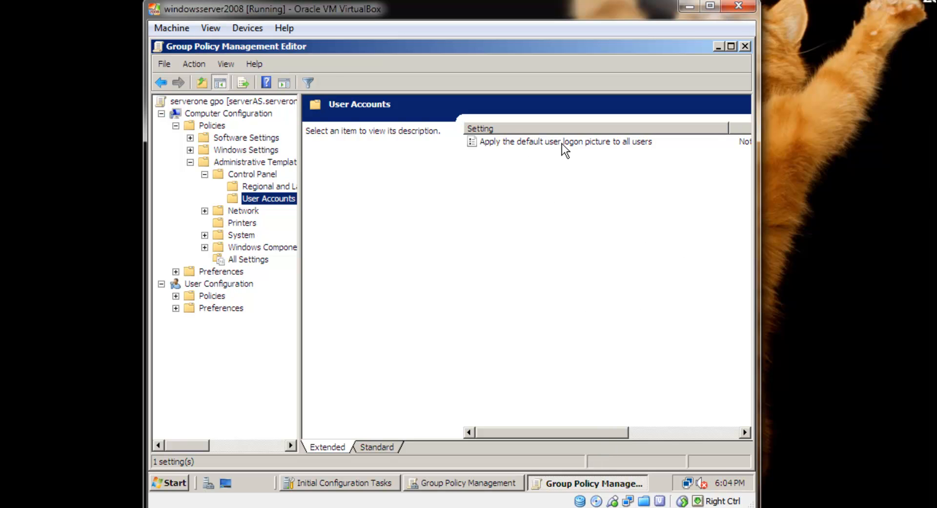
- Enable the "Apply the default user logon picture to all users" policy after reviewing its explanation and comment, and check its listed state
left_click_drag(615, 431, 563, 449)
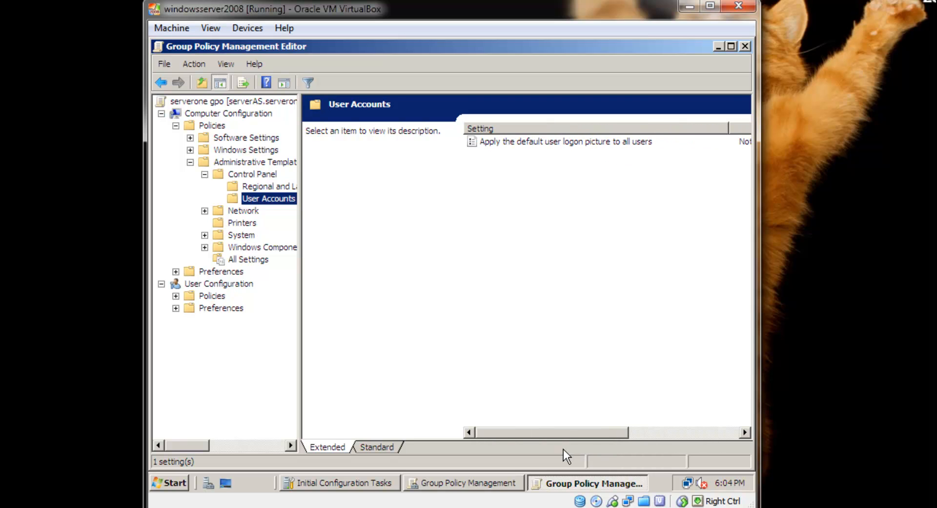
right_click(534, 143)
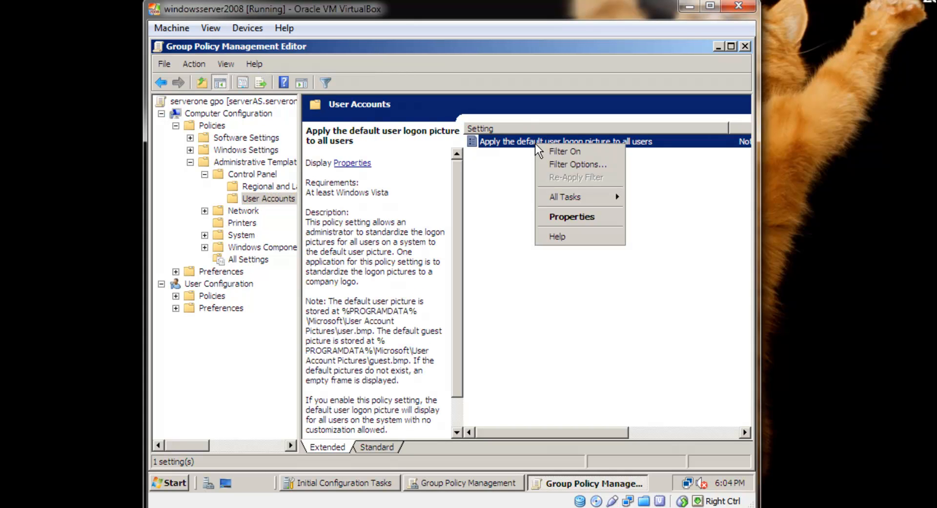
left_click(590, 221)
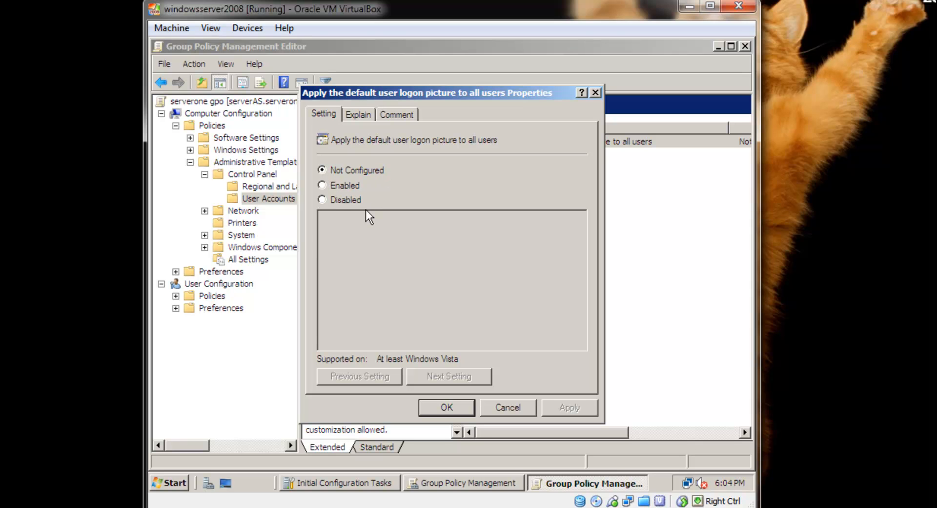
left_click(321, 185)
left_click(360, 115)
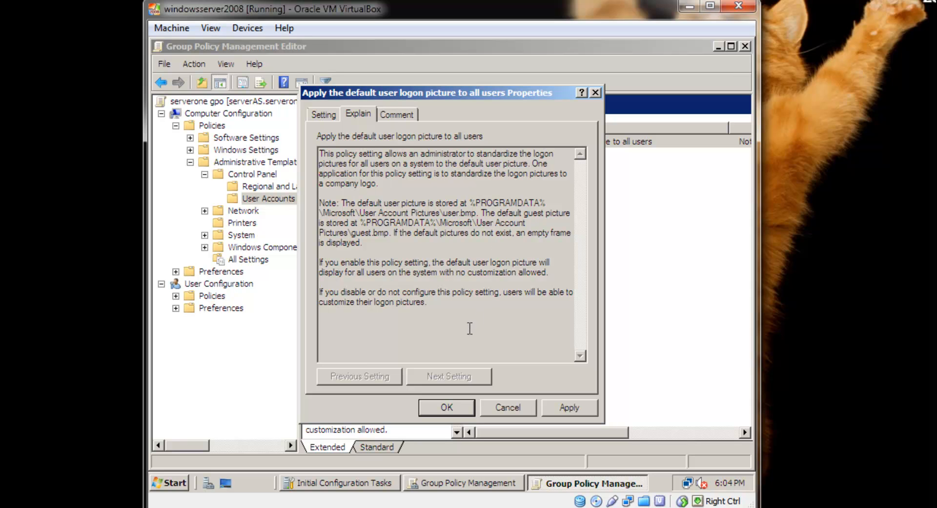
left_click(405, 115)
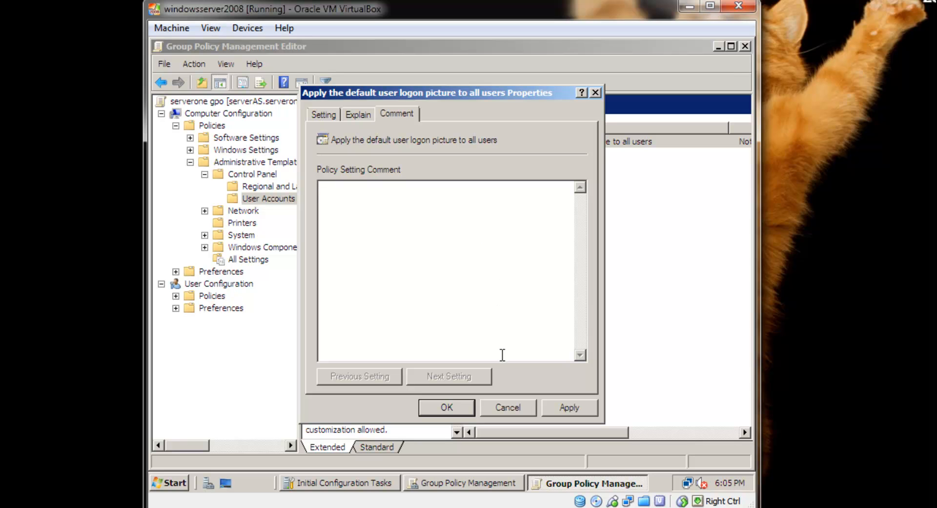
left_click(445, 407)
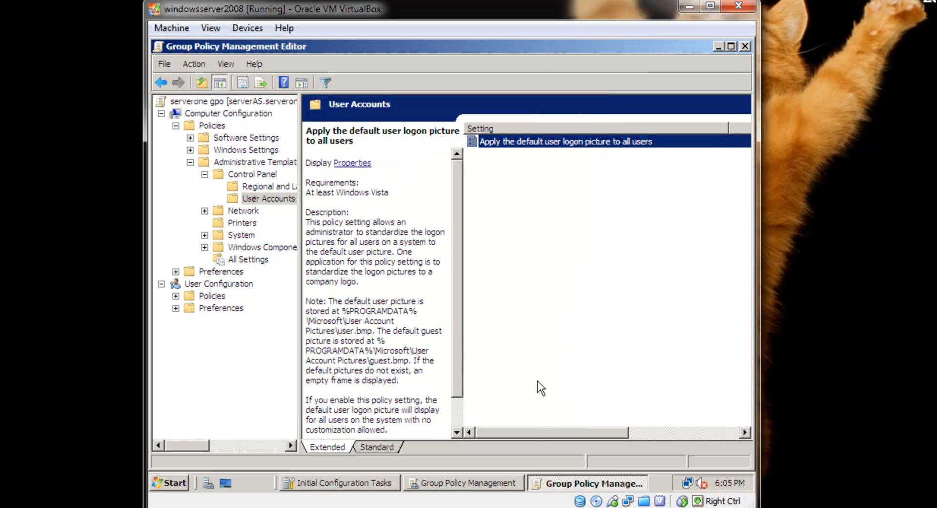
left_click_drag(538, 435, 637, 440)
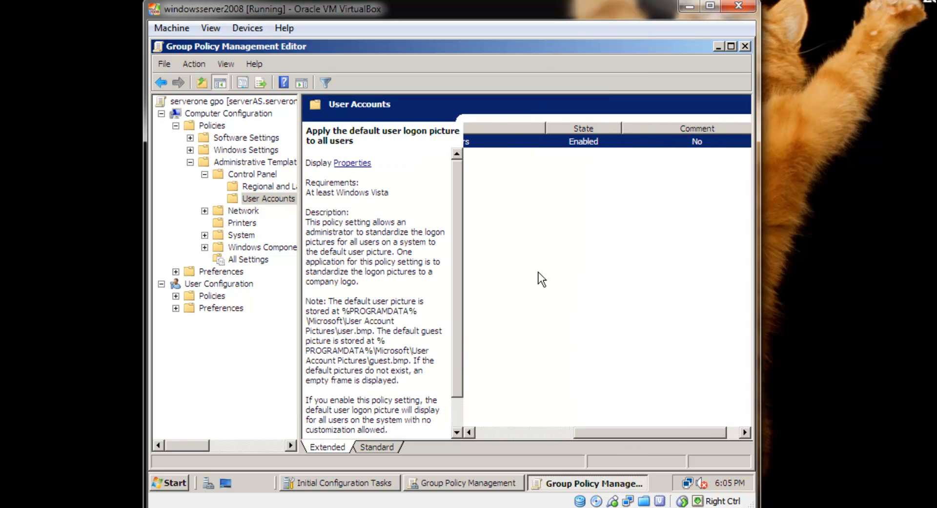
left_click(656, 425)
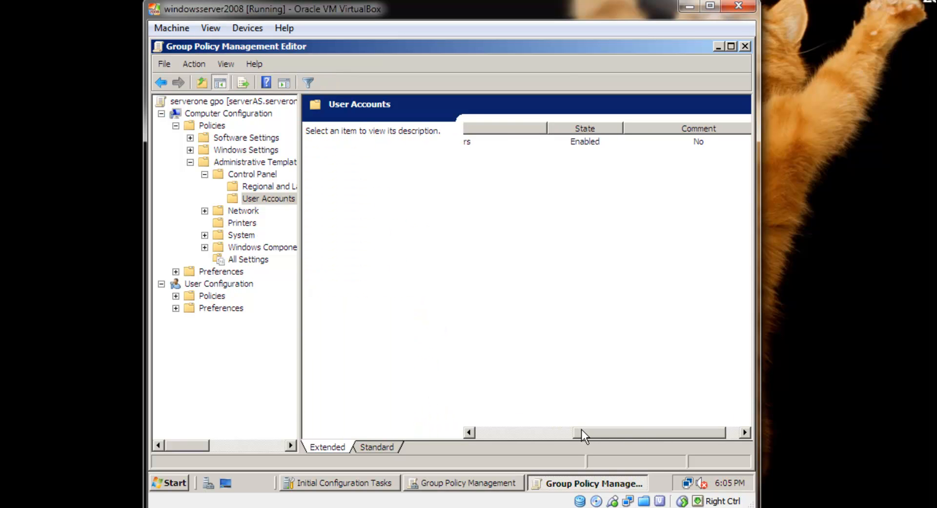
left_click_drag(582, 432, 476, 432)
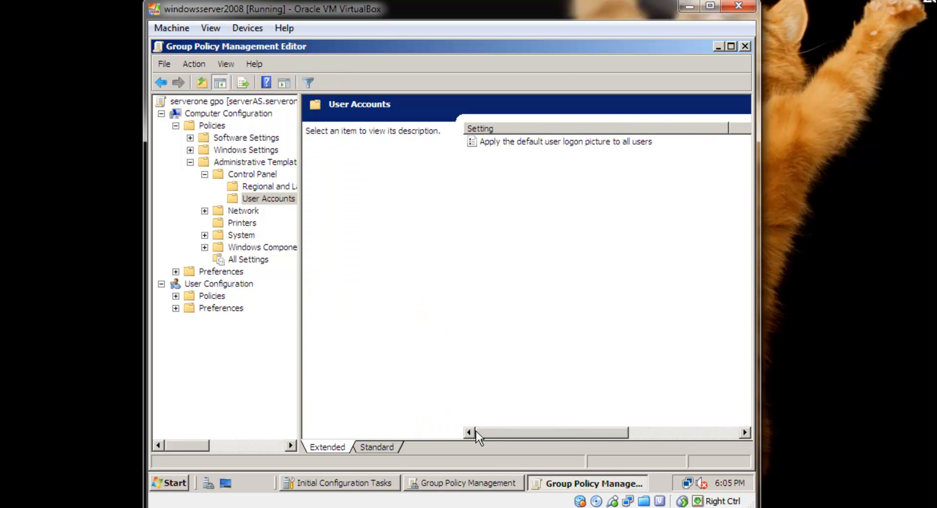
- Collapse the Computer Configuration policies and display the Display settings in the User Configuration policies' Control Panel administrative templates
left_click(191, 162)
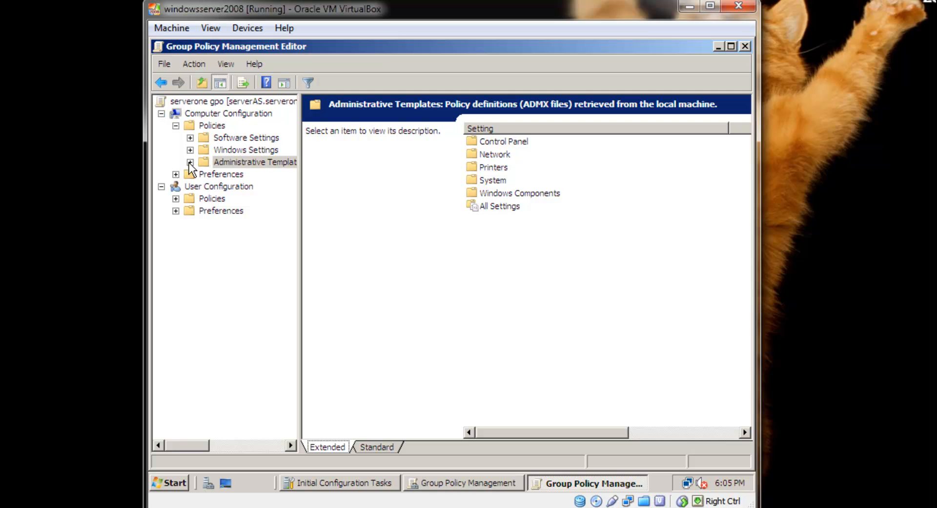
left_click(176, 126)
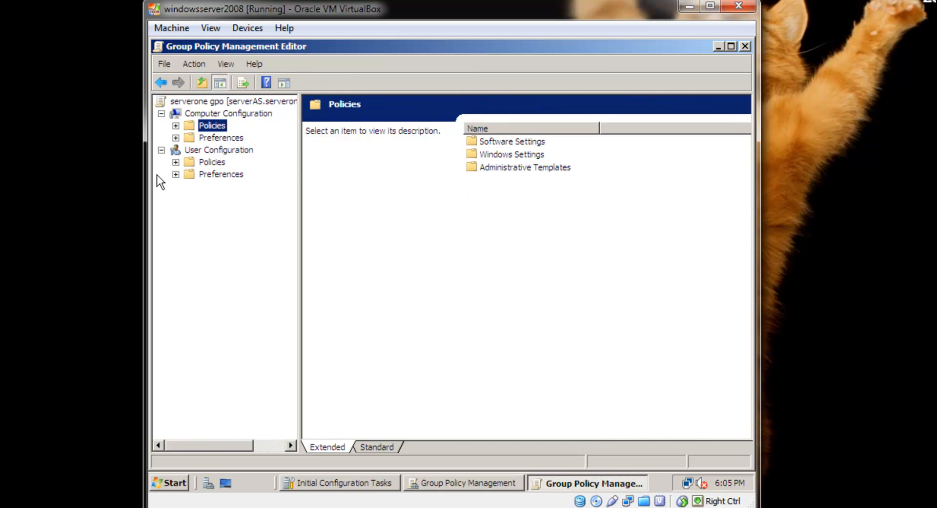
left_click(175, 162)
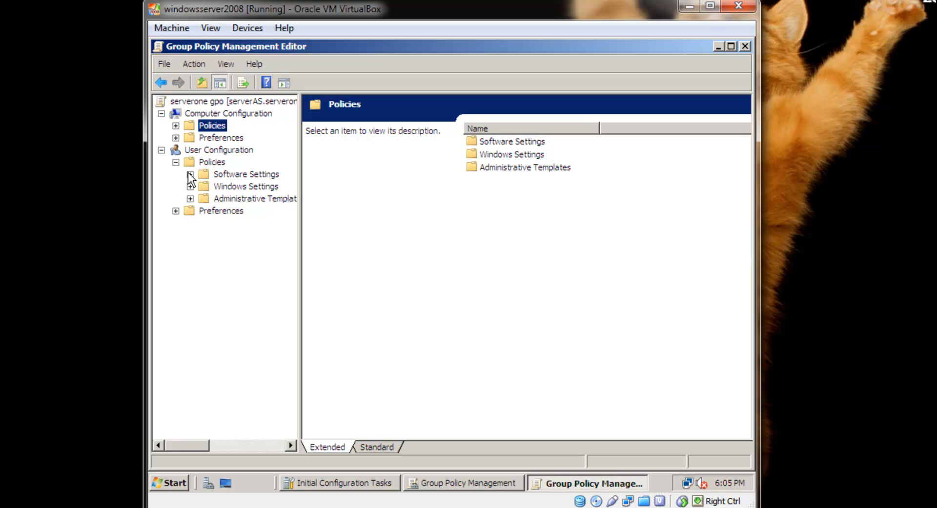
left_click(190, 198)
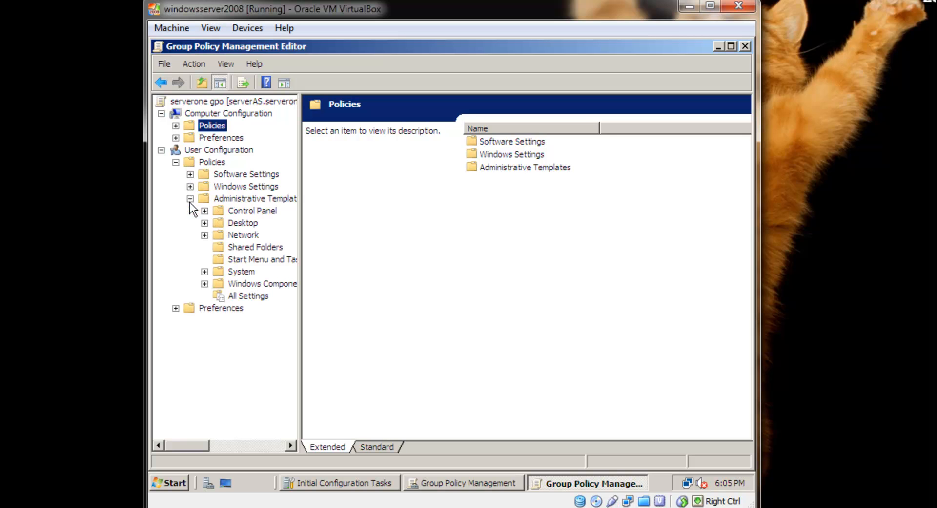
left_click(205, 210)
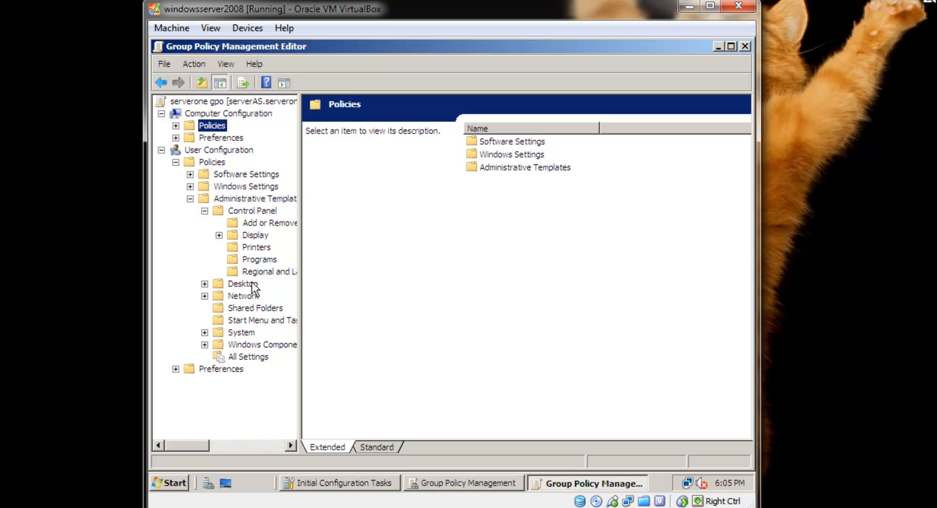
left_click(254, 235)
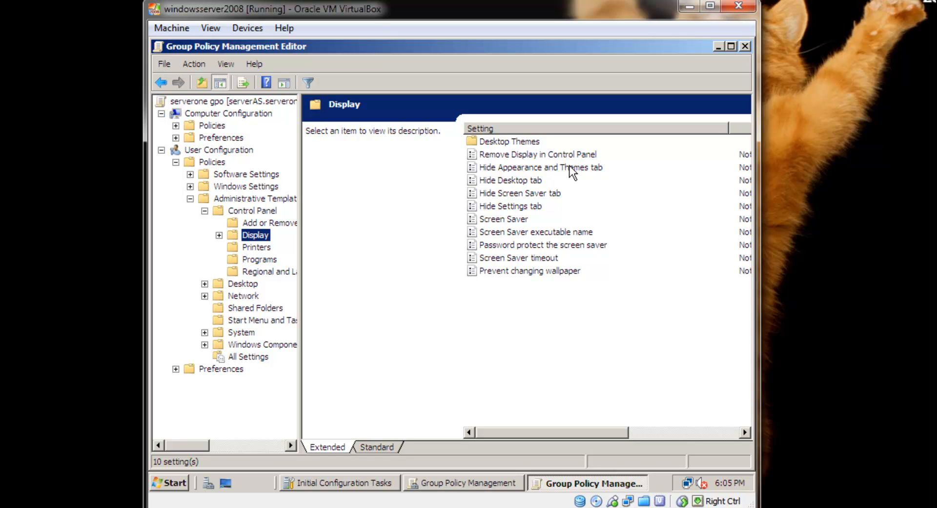
- Enable the "Prevent changing wallpaper" policy in the Display settings and review its explanation
left_click(534, 272)
right_click(534, 271)
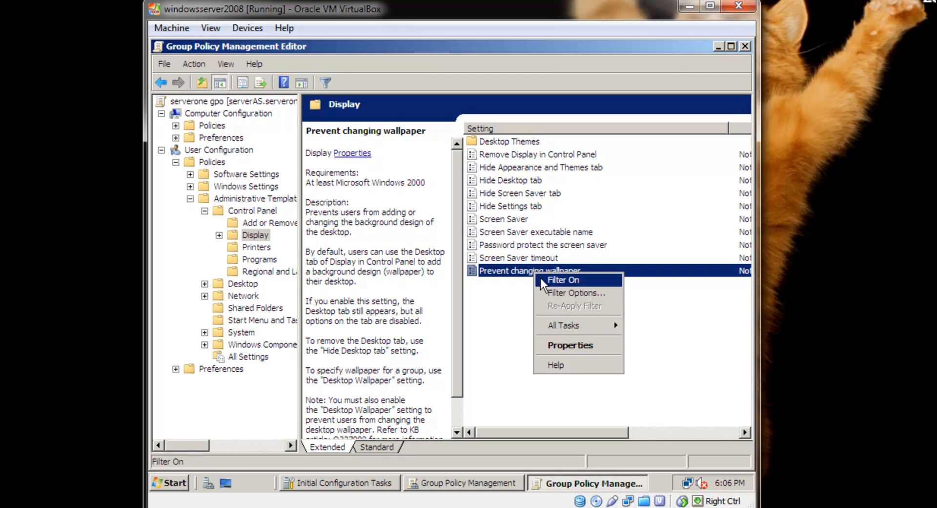
left_click(563, 342)
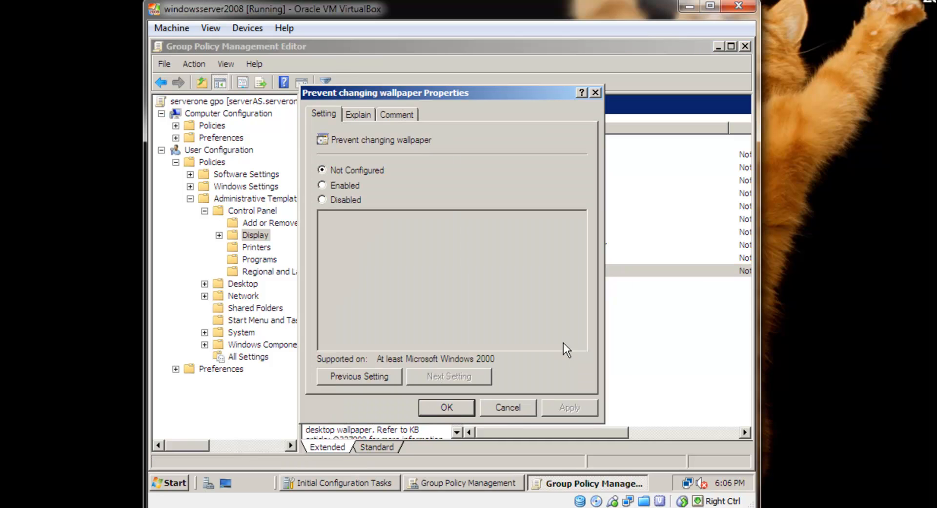
left_click(344, 186)
left_click(360, 115)
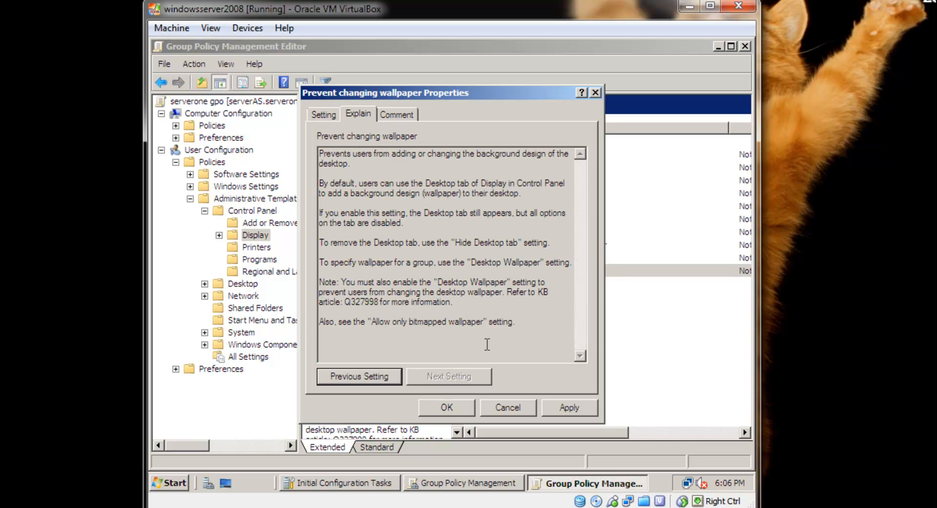
left_click(456, 411)
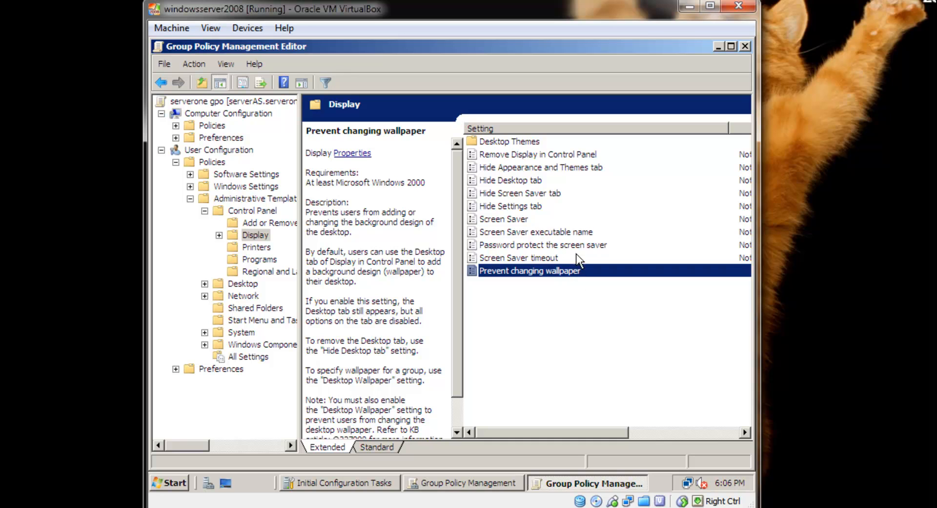
- Enable the "Prohibit Theme color selection" policy in the Desktop Themes settings and check its listed state
double_click(501, 142)
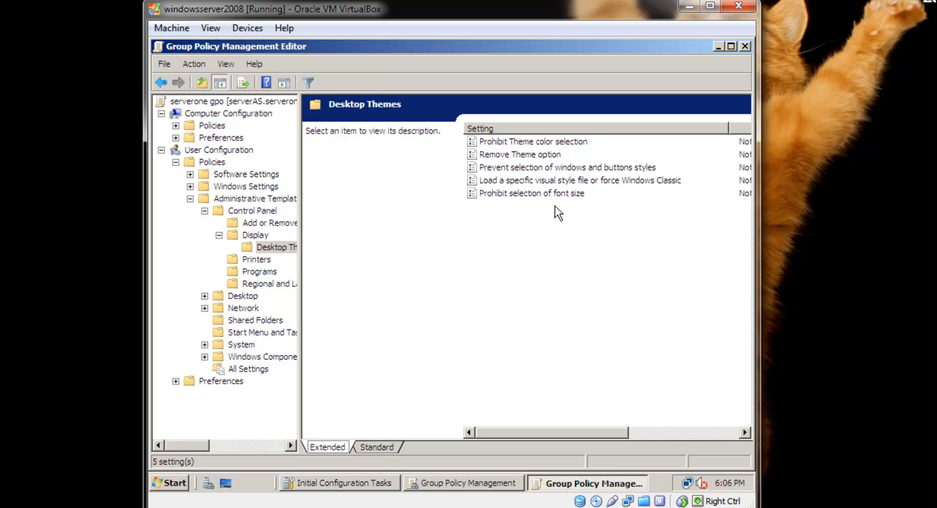
left_click(507, 143)
right_click(508, 144)
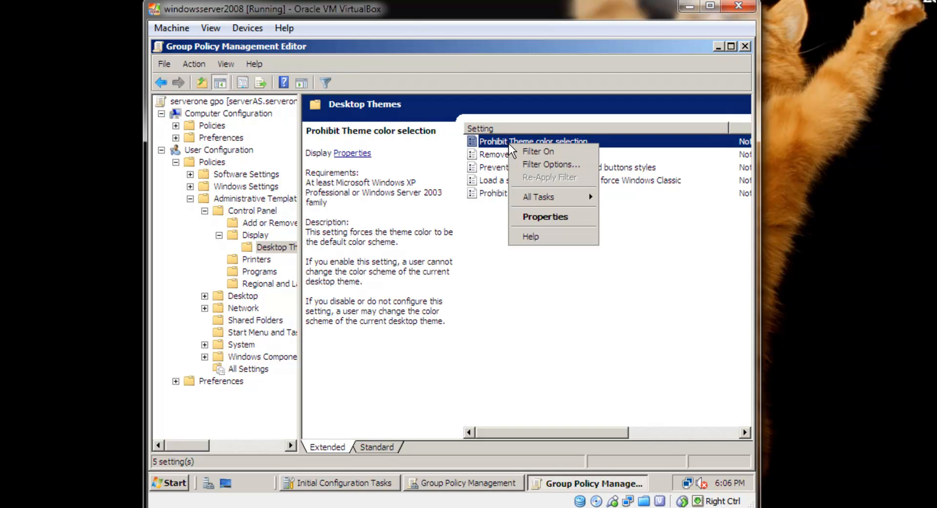
left_click(531, 215)
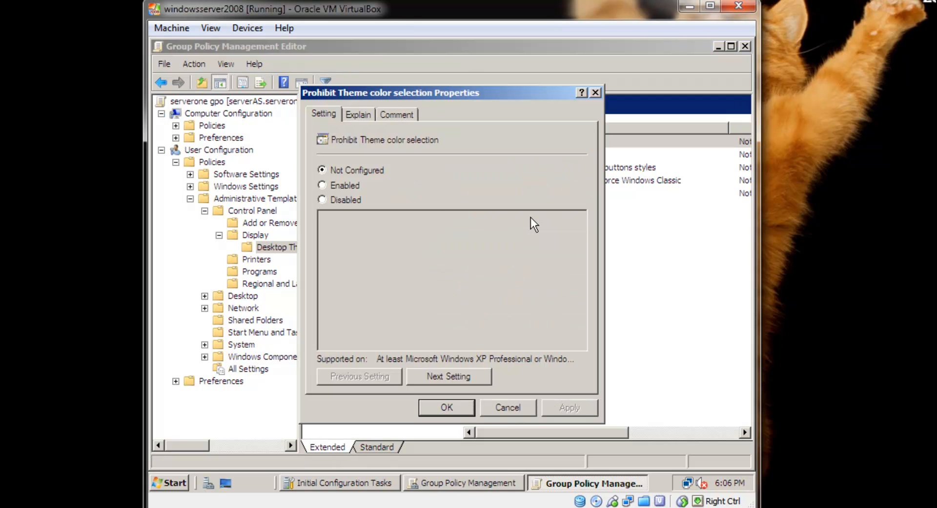
left_click(342, 185)
left_click(469, 407)
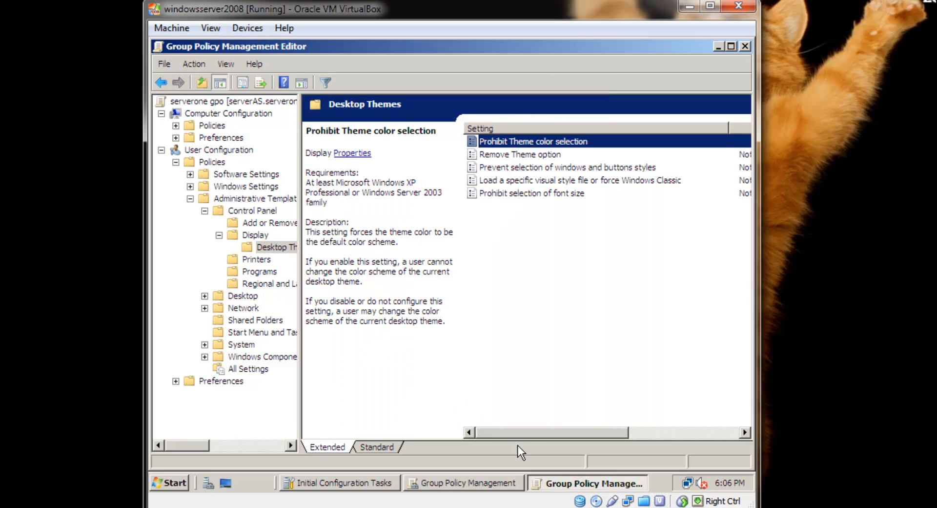
left_click_drag(526, 429, 578, 429)
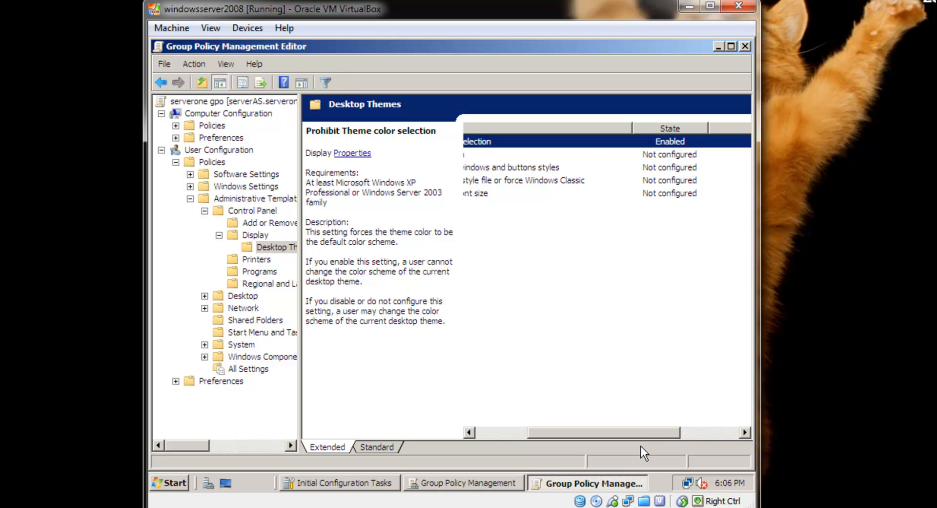
left_click_drag(643, 431, 564, 430)
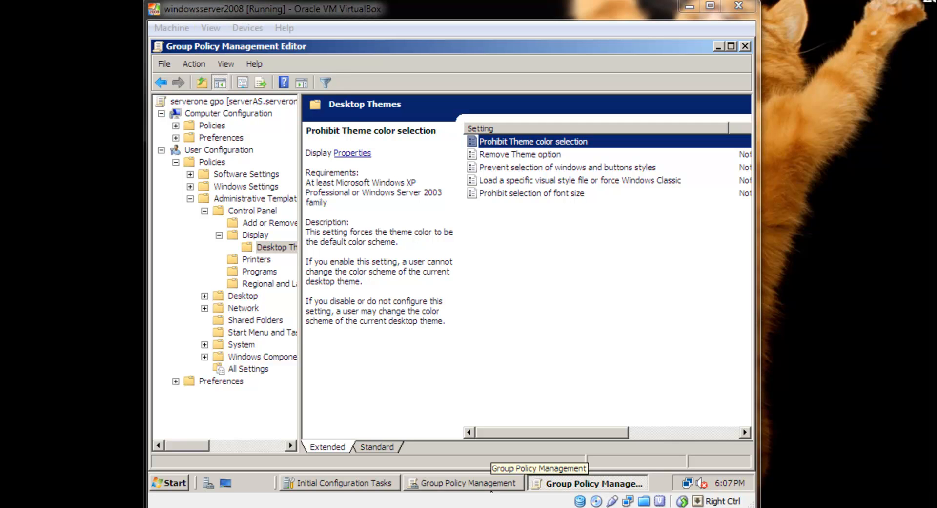
left_click(468, 305)
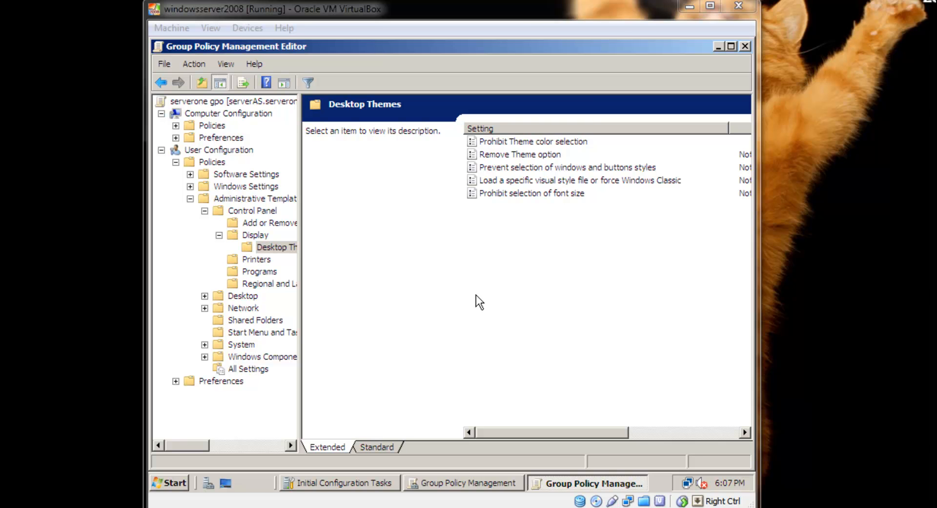
- Return to Group Policy Management, link the existing serverone gpo to the serverone.com domain, and review its entry among the linked objects
left_click(717, 47)
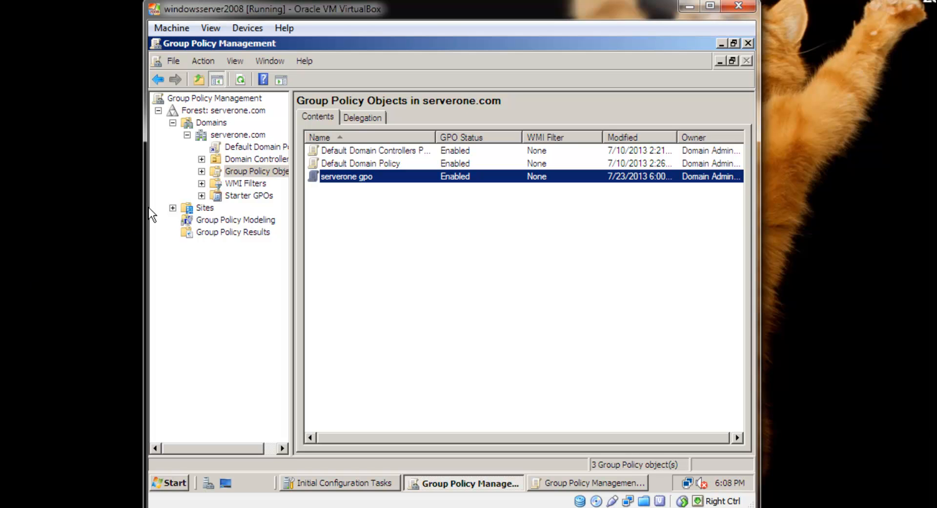
left_click(240, 139)
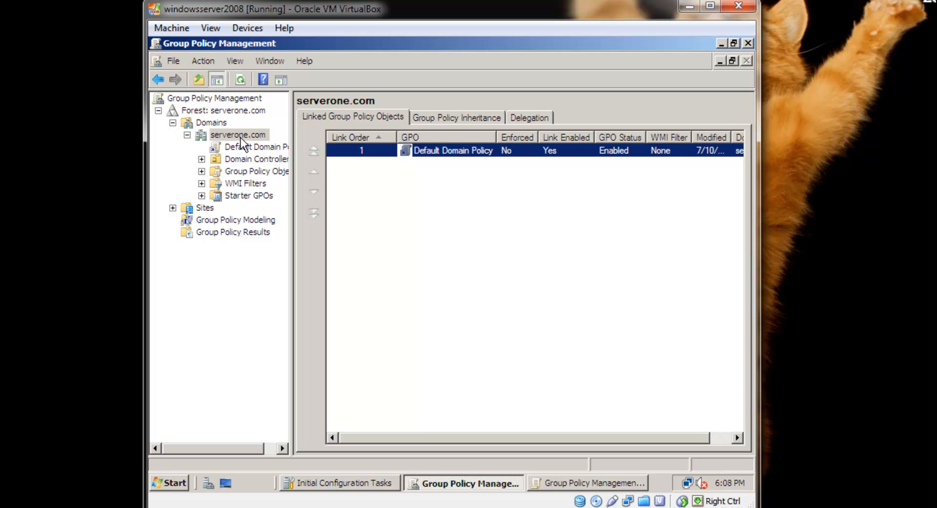
right_click(244, 136)
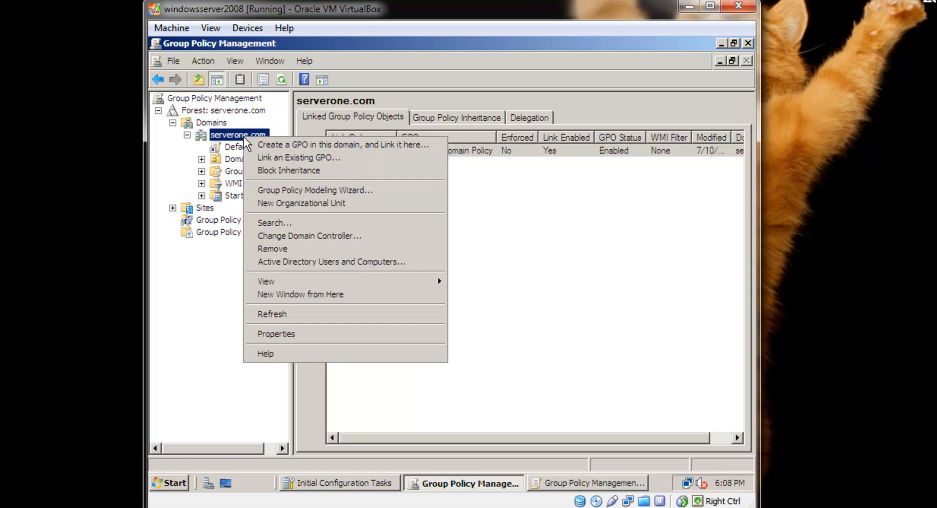
left_click(285, 159)
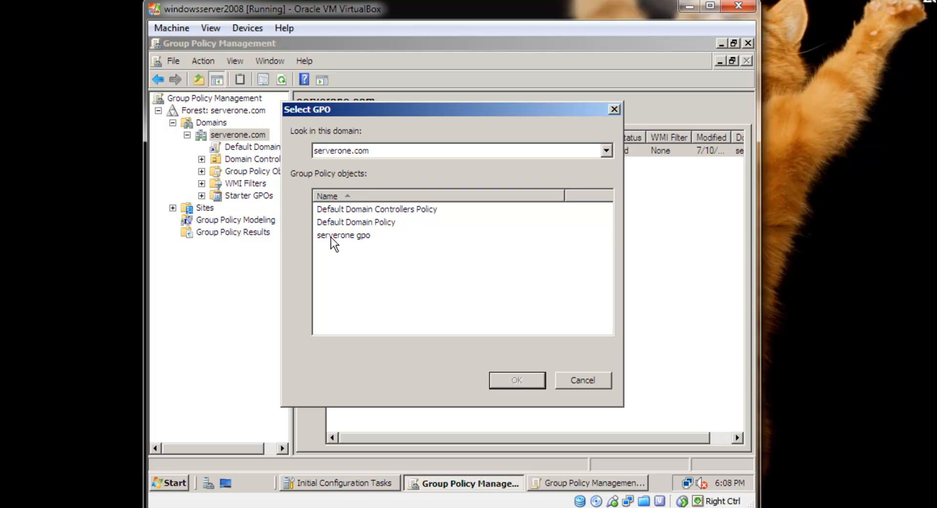
left_click(344, 236)
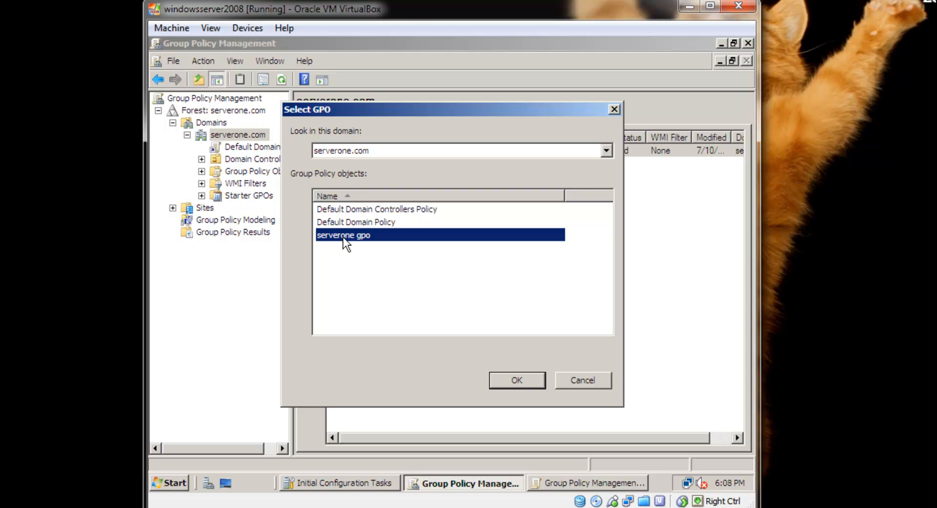
left_click(539, 382)
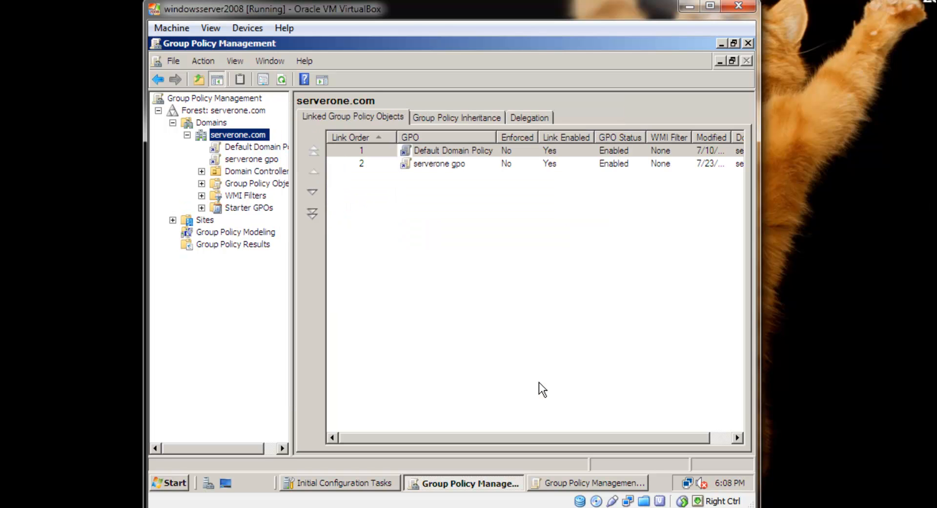
left_click(452, 160)
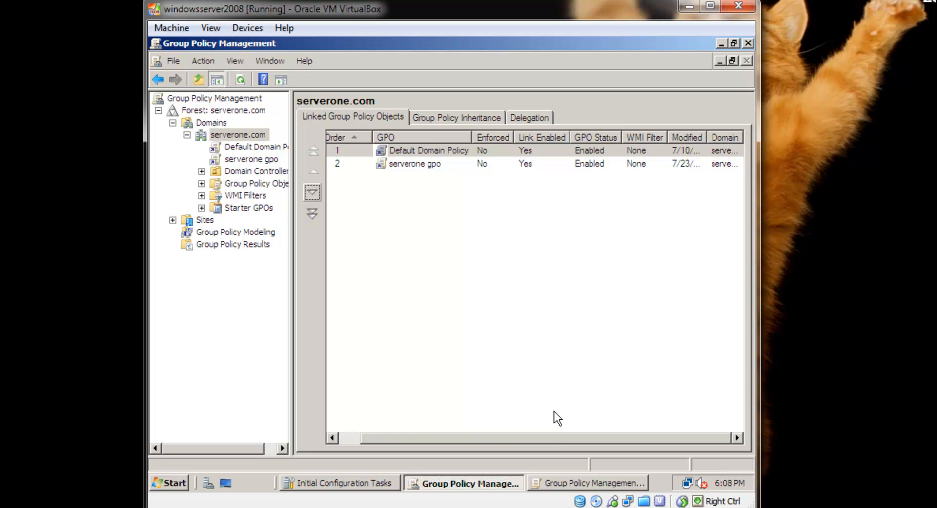
left_click_drag(554, 440, 403, 435)
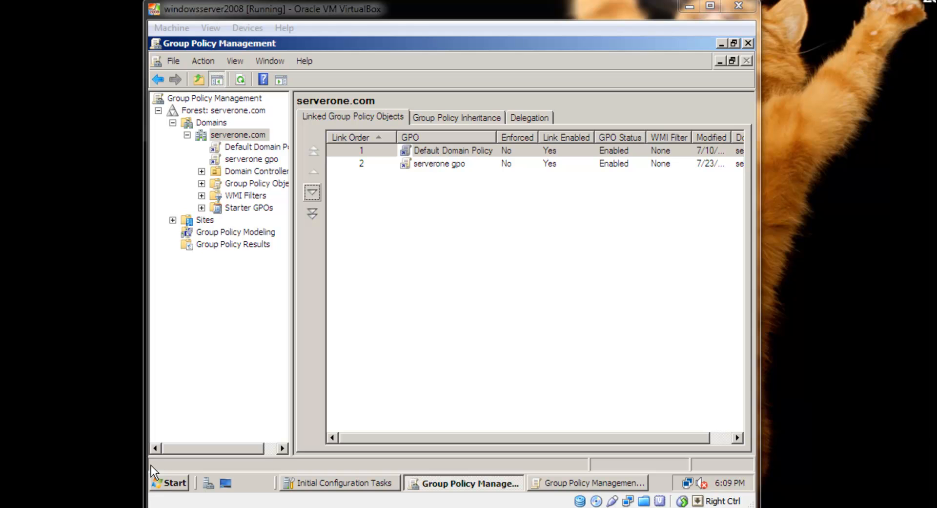
left_click(483, 438)
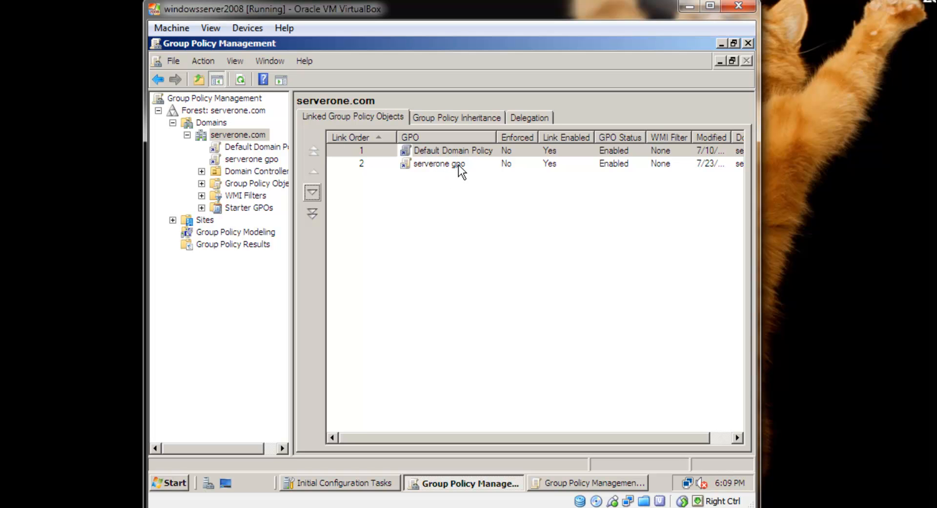
- Force a Group Policy update by running gpupdate/force in a Command Prompt, and close the prompt once it completes
key("super")
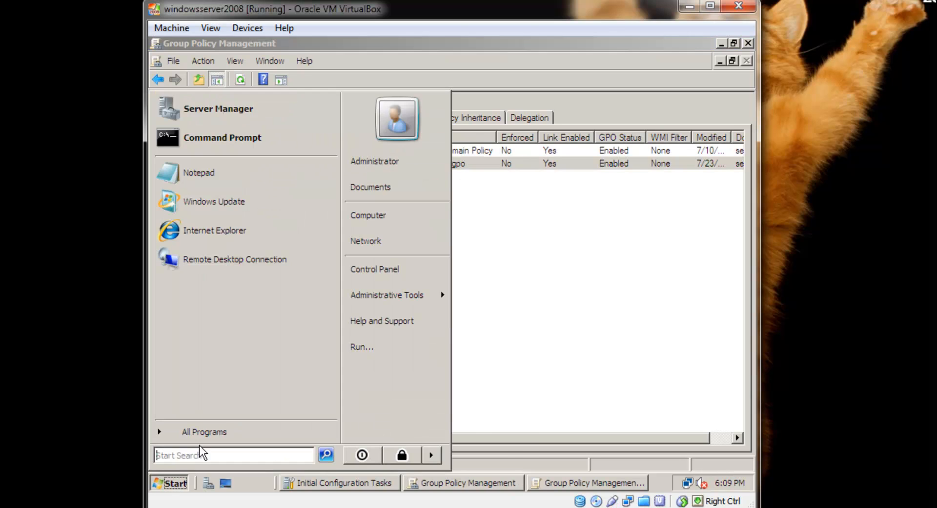
left_click(231, 130)
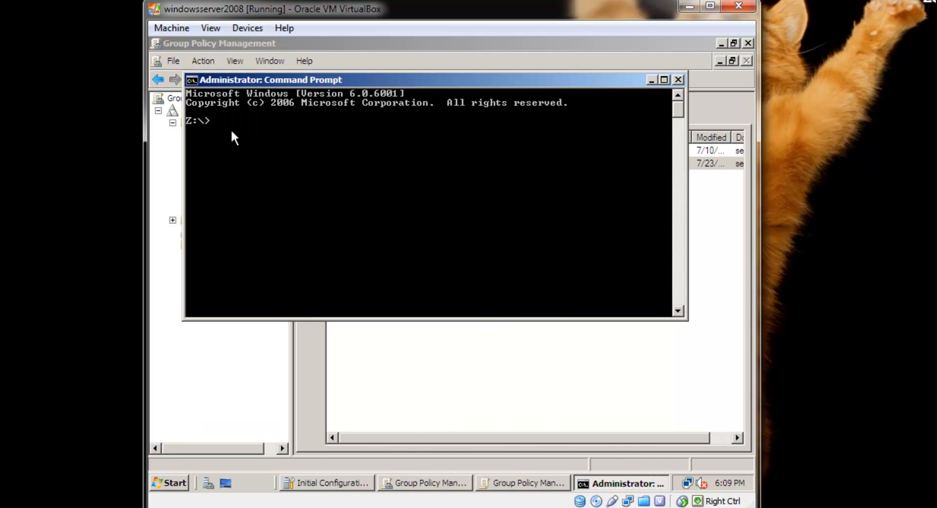
left_click_drag(373, 76, 400, 153)
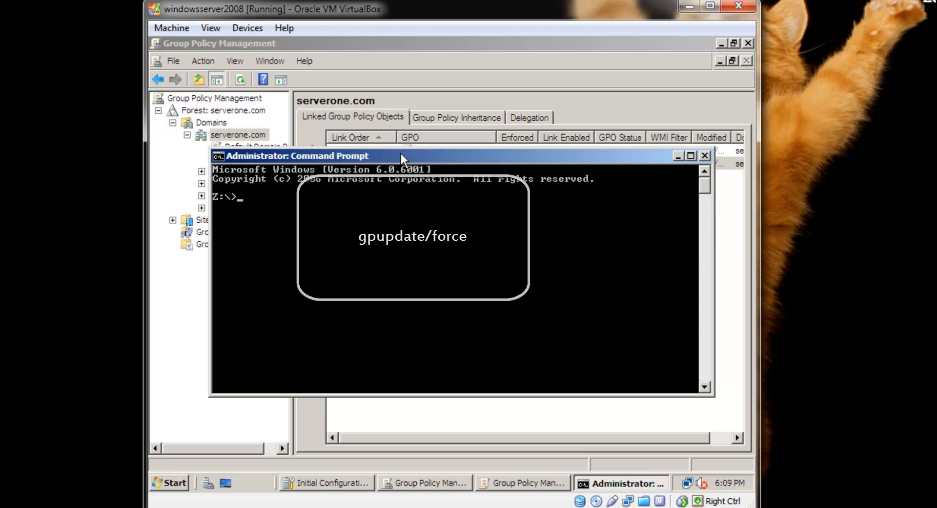
type("gpupdate")
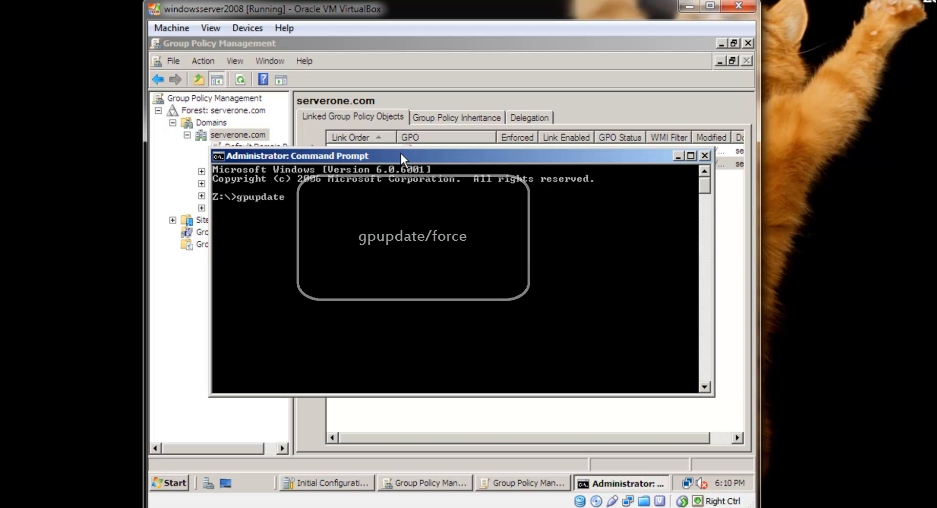
type("/")
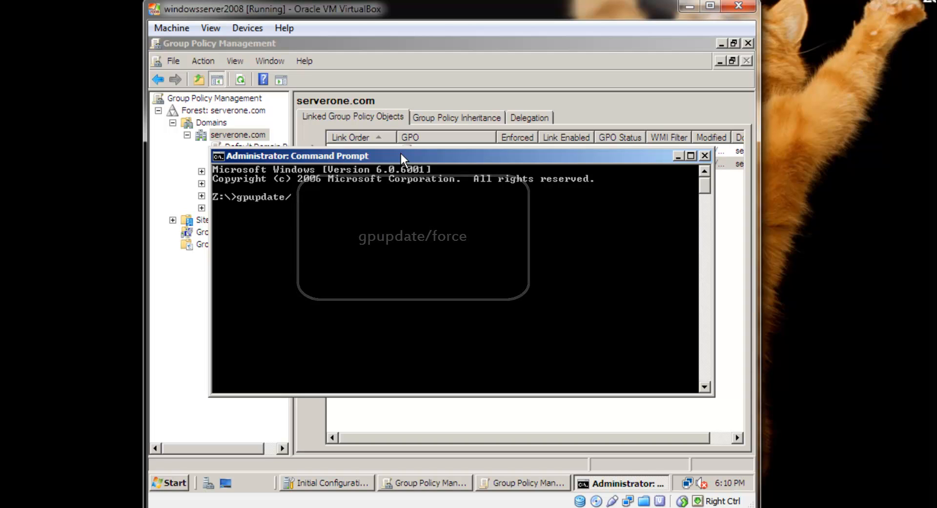
type("force")
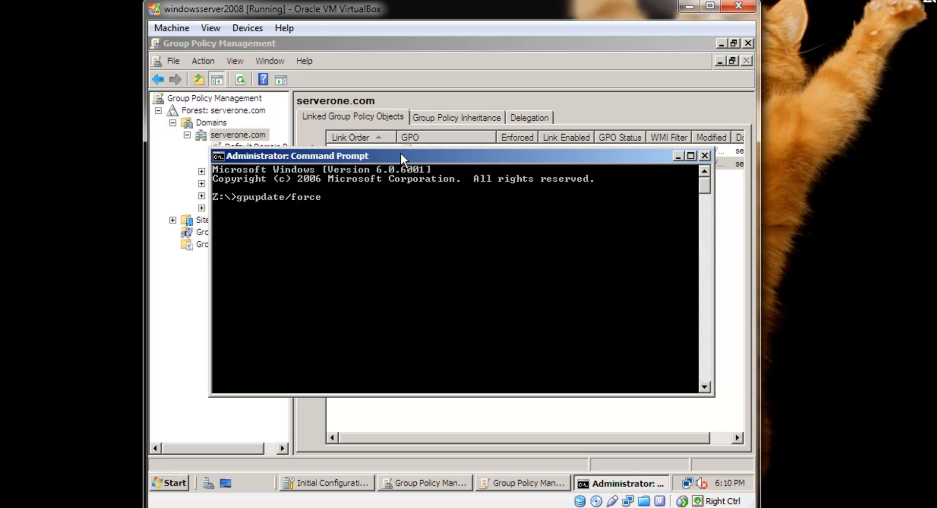
key("Return")
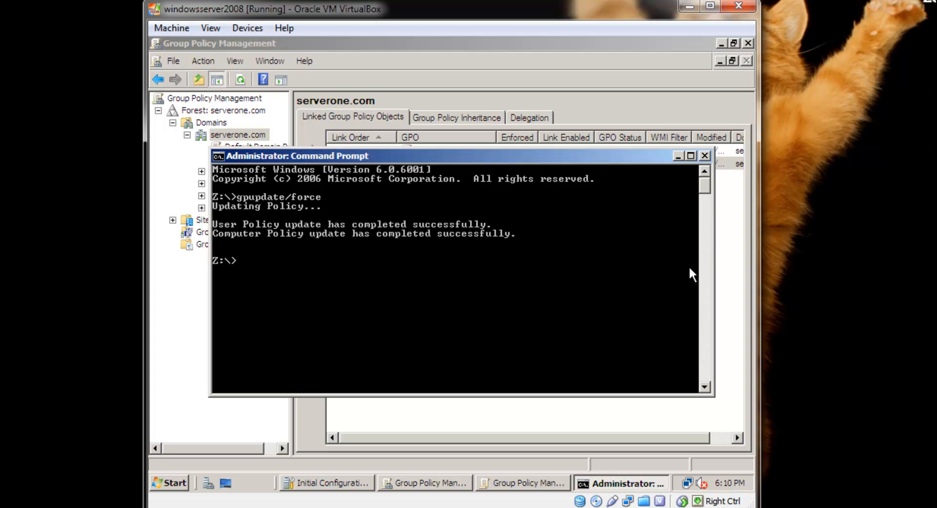
left_click(704, 155)
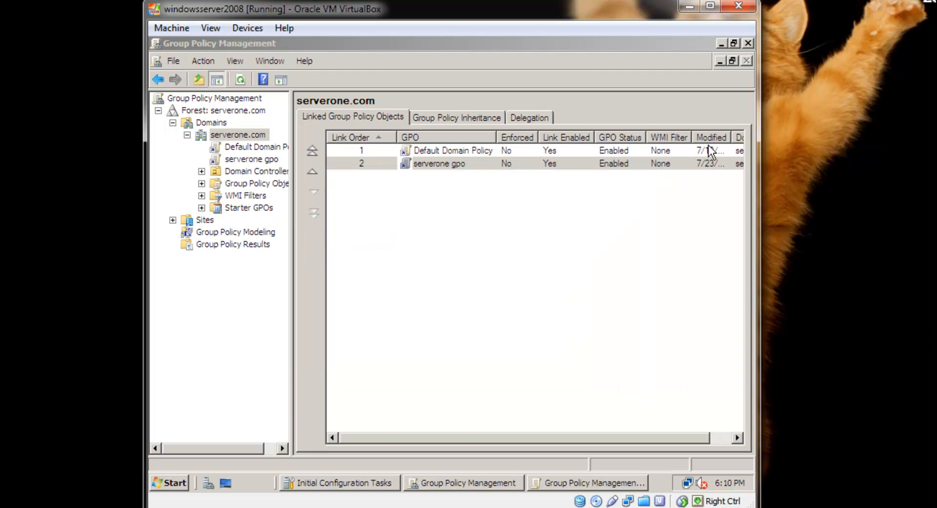
- Open the serverone gpo from the domain's Group Policy Objects and review its scope and details
left_click(721, 43)
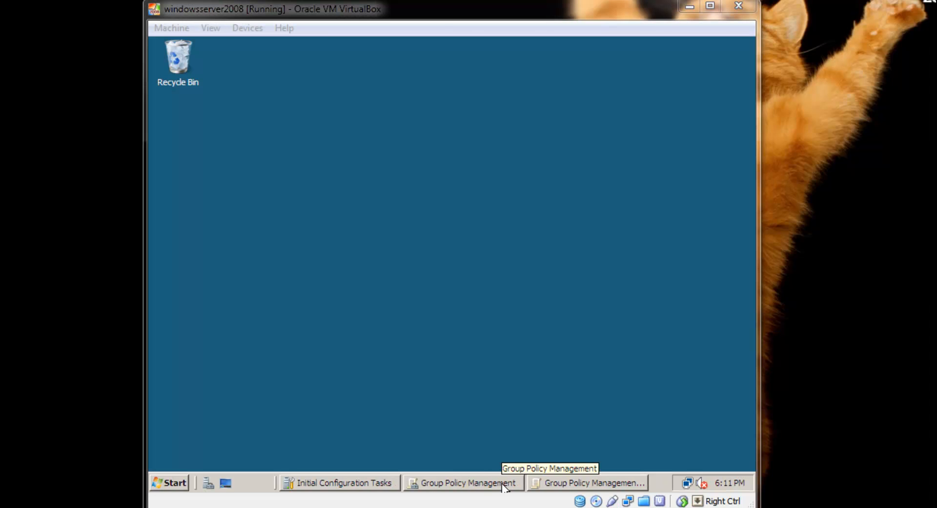
left_click(504, 483)
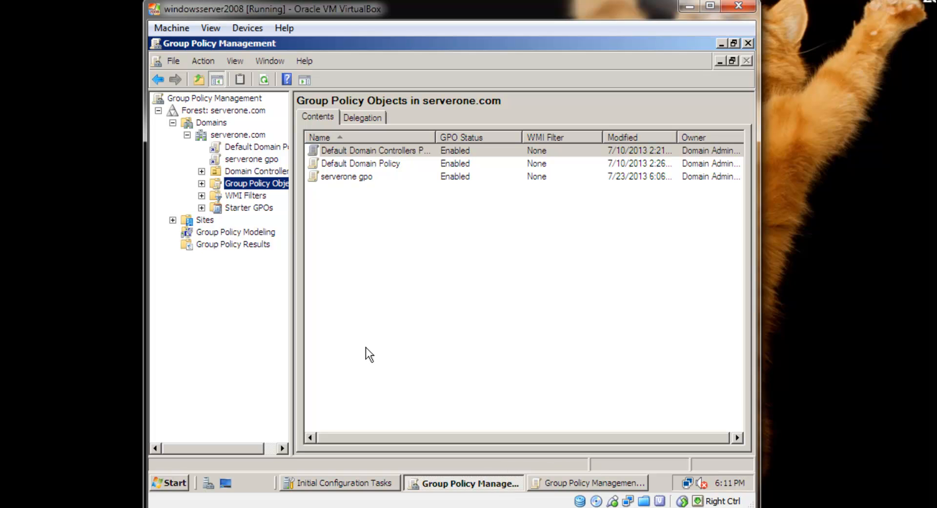
left_click(201, 122)
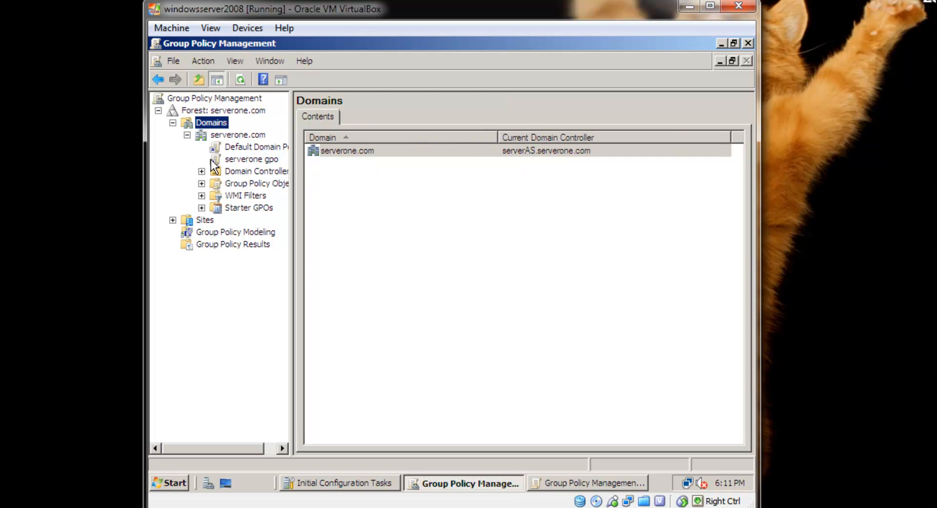
left_click(234, 181)
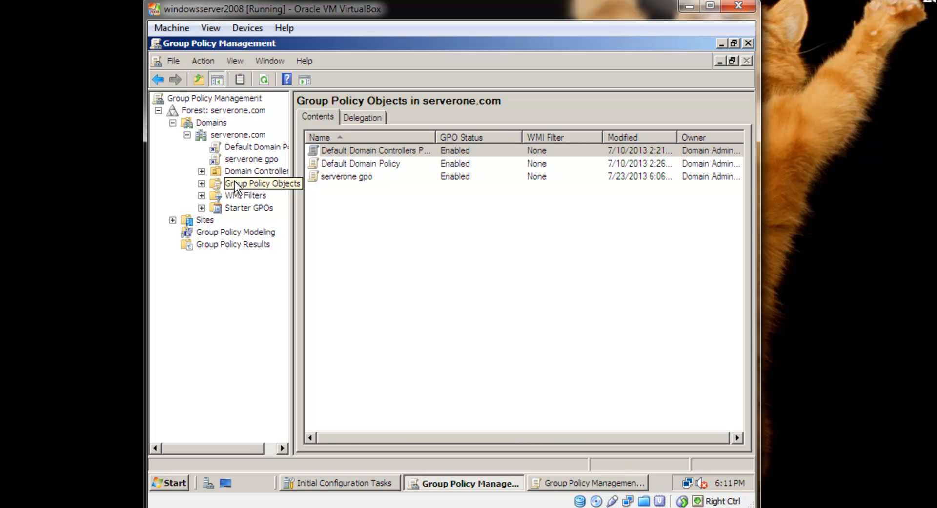
double_click(352, 177)
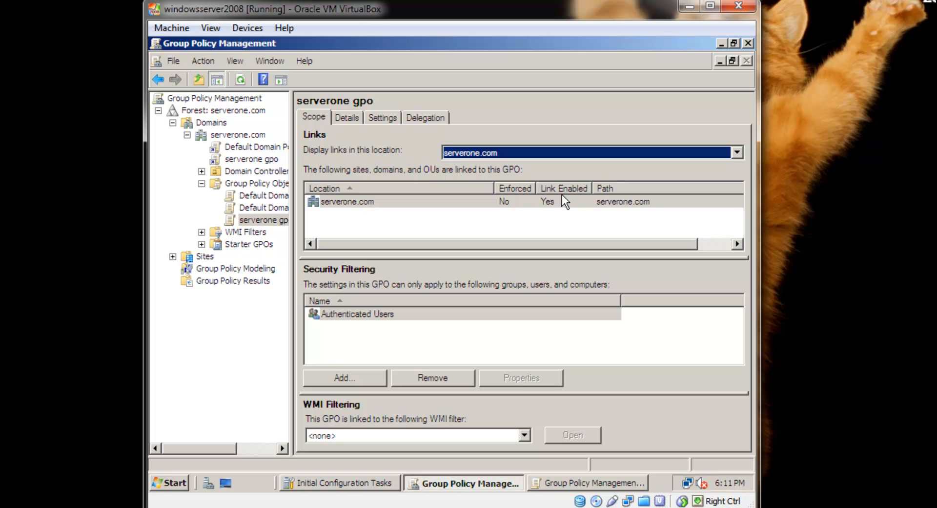
left_click(338, 118)
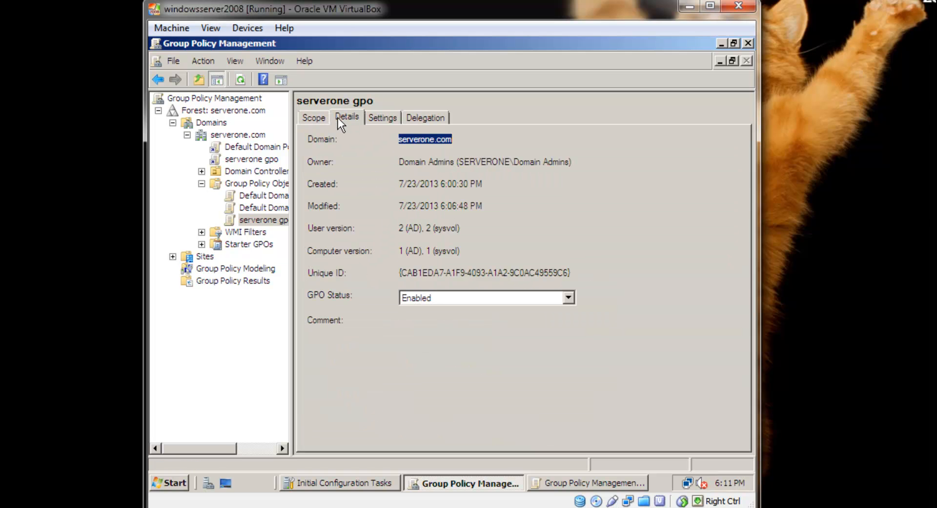
- Examine the serverone gpo's settings report, dismissing the Internet Explorer security notice, and view its delegation permissions
left_click(384, 116)
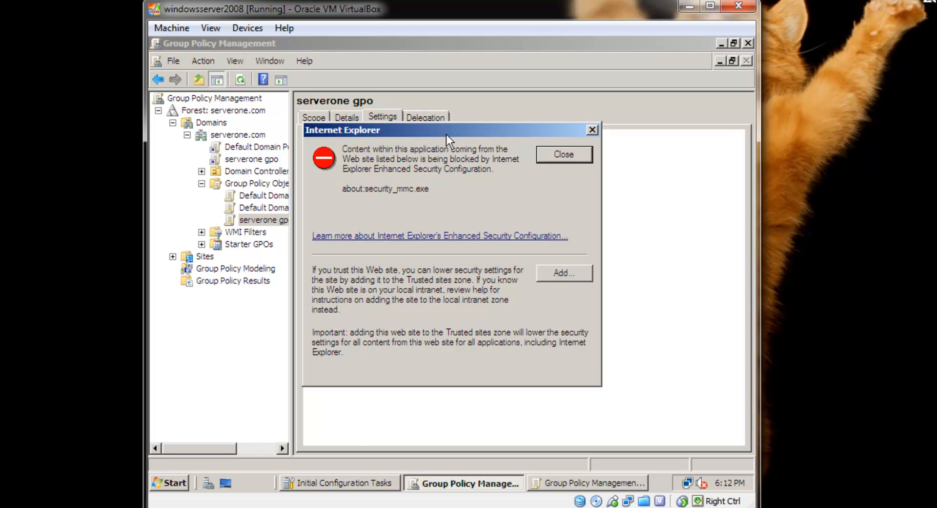
left_click(557, 157)
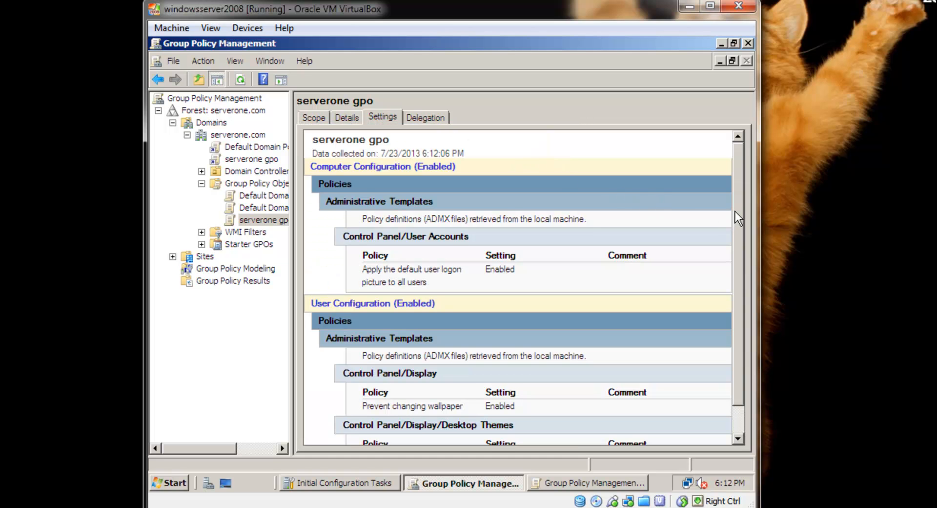
left_click_drag(736, 210, 738, 257)
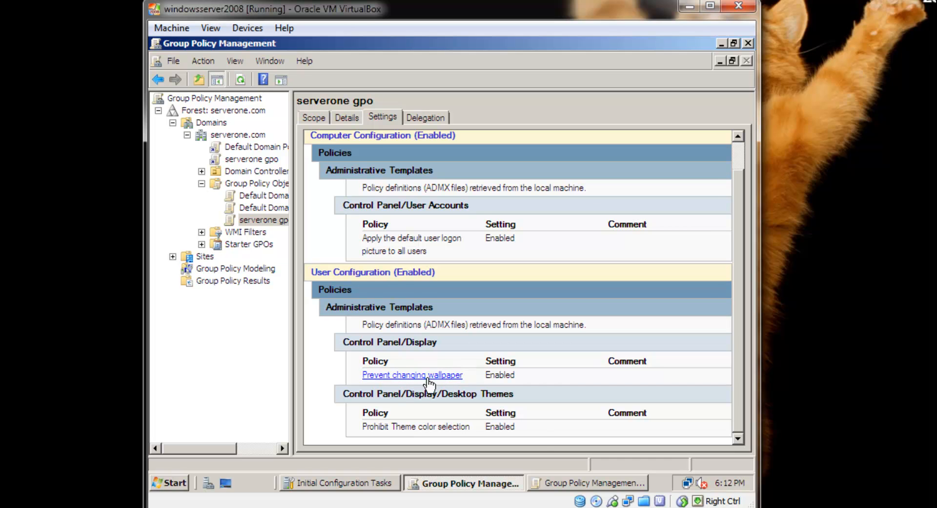
left_click(430, 117)
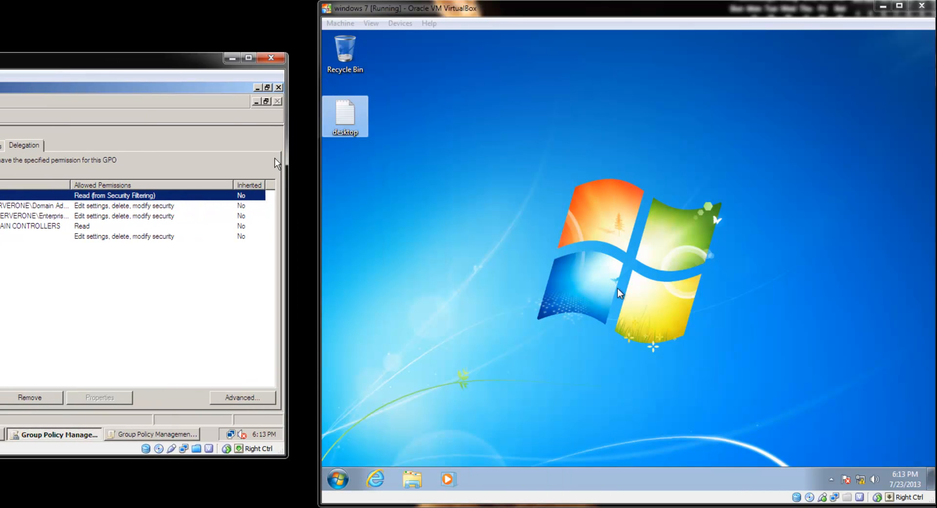
- On the Windows 7 virtual machine, set the desktop background to the fourth picture in the Characters group and save the change
left_click_drag(628, 13, 621, 13)
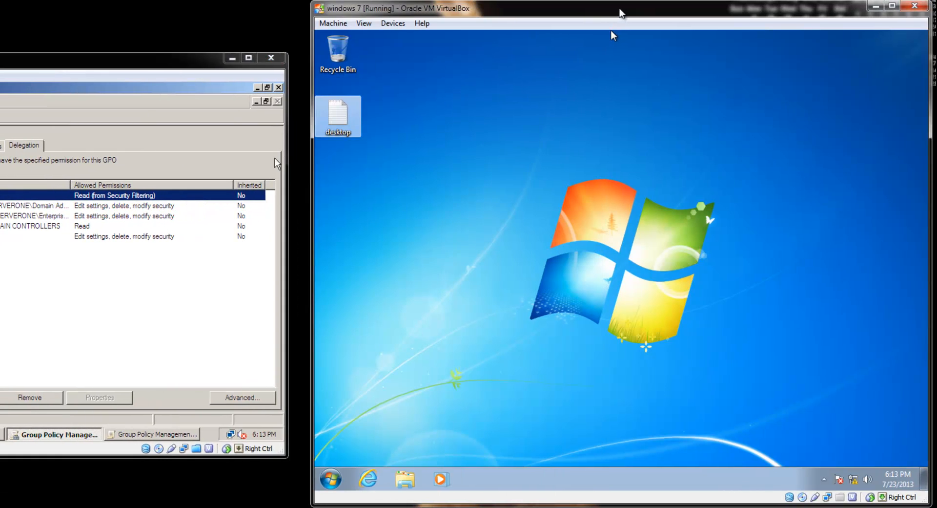
right_click(612, 210)
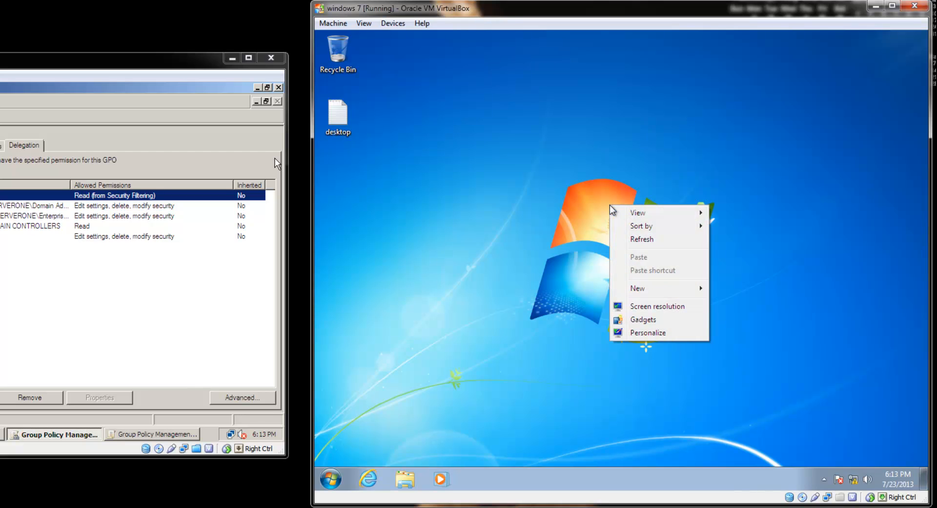
left_click(643, 333)
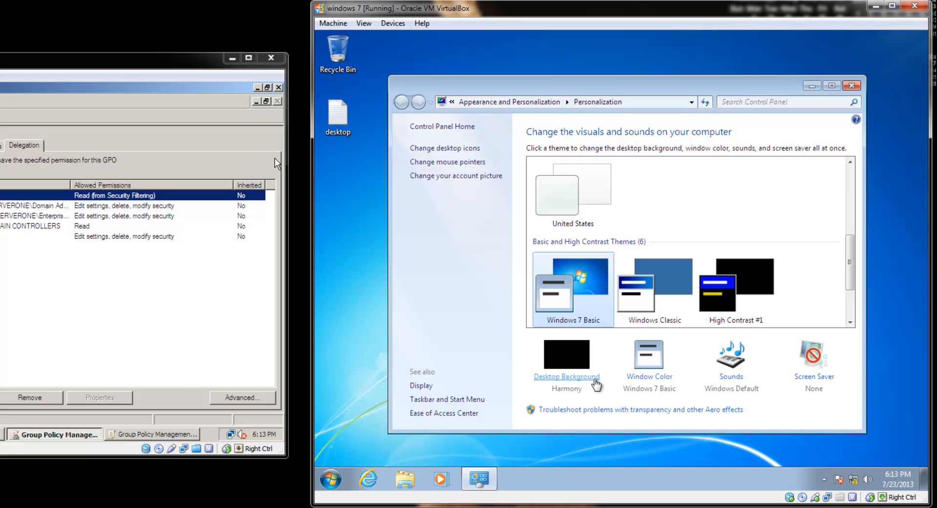
left_click(595, 382)
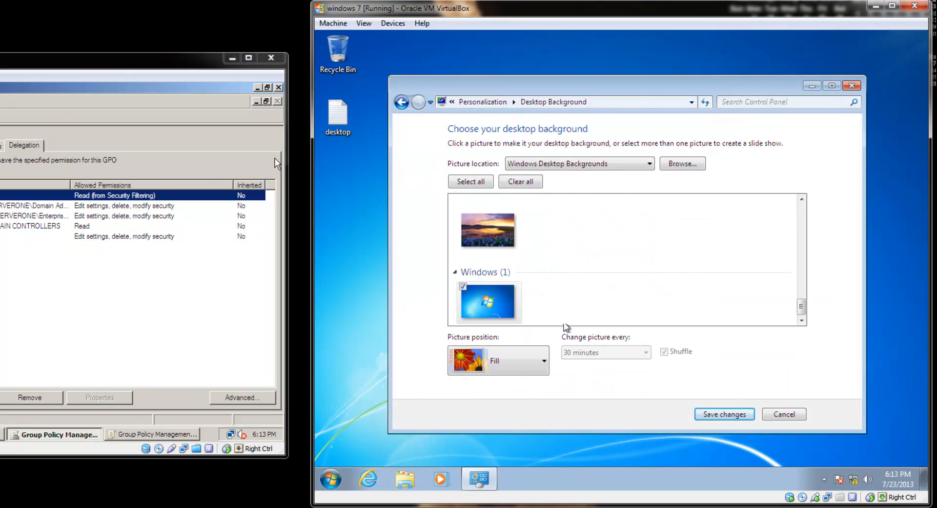
left_click_drag(806, 201, 804, 202)
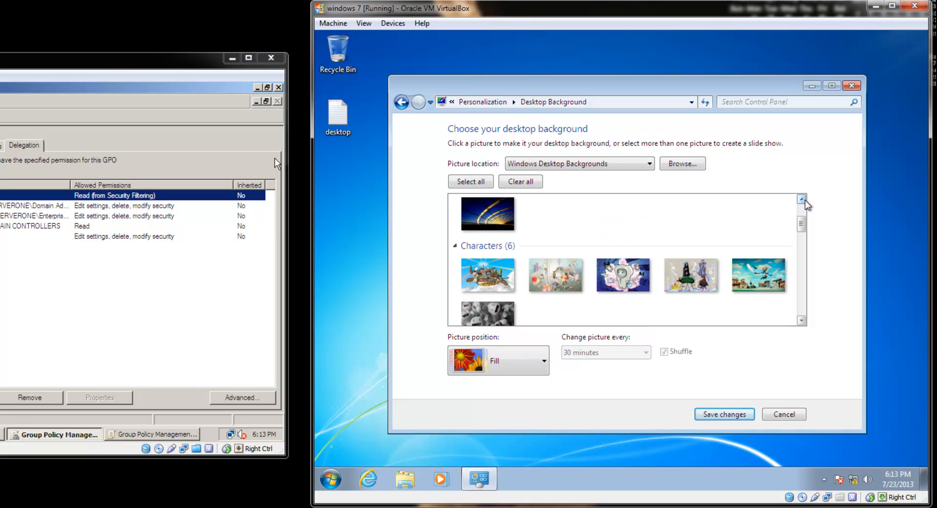
left_click(705, 290)
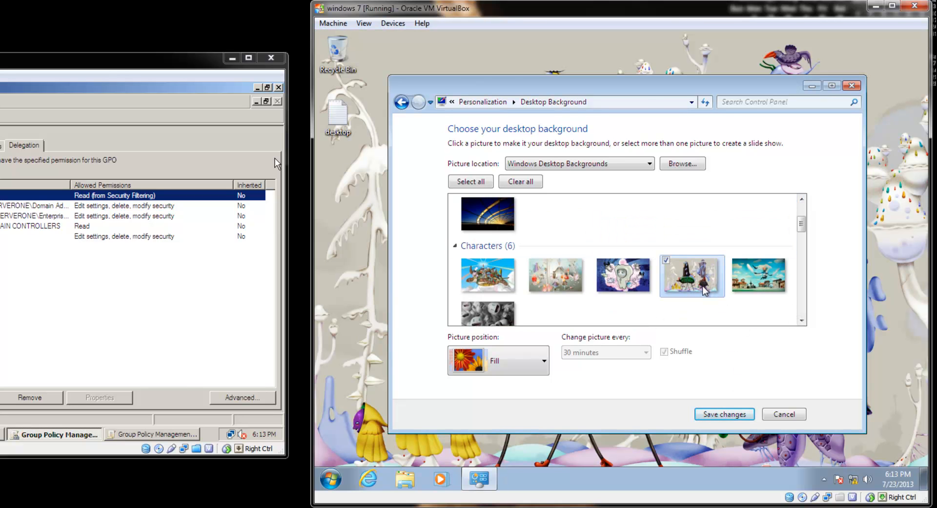
left_click(739, 415)
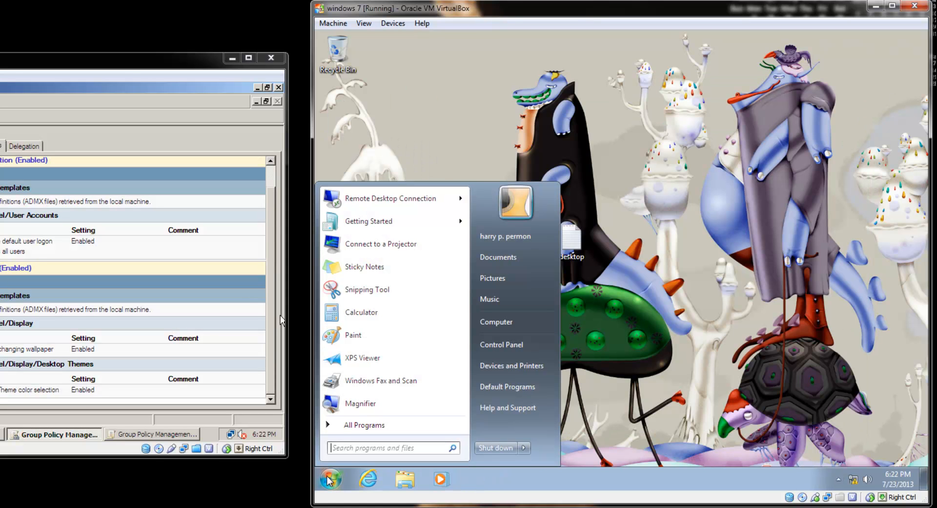
- Log off the Windows 7 client and log back on to the domain account with the account password
left_click(524, 448)
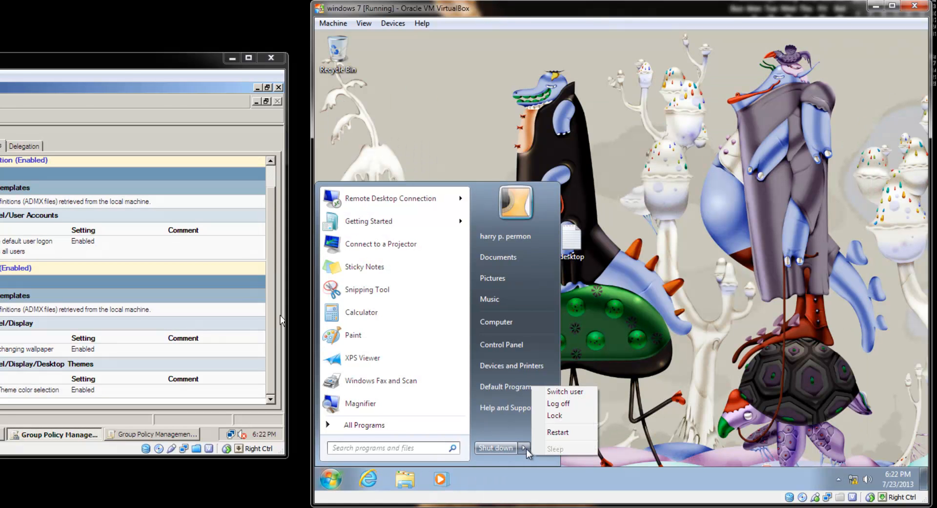
left_click(556, 408)
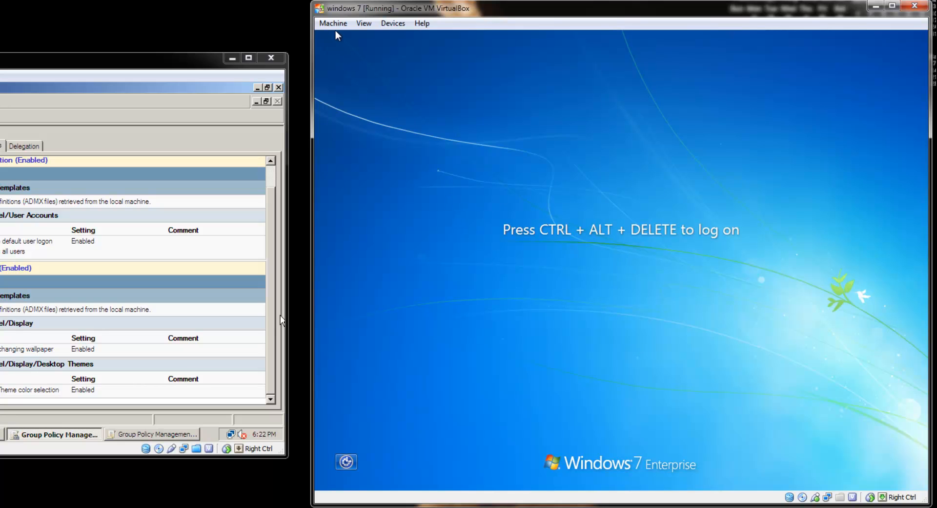
left_click(334, 23)
left_click(356, 116)
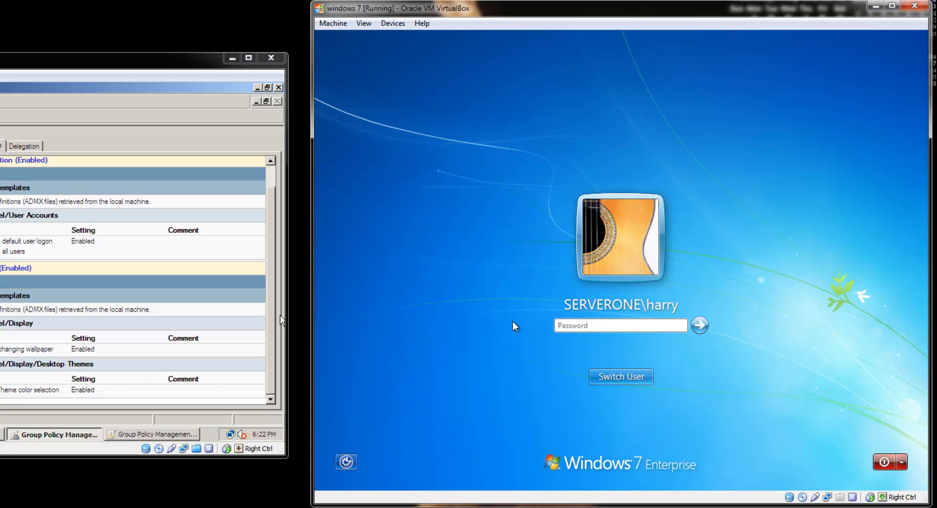
type("********")
key("Return")
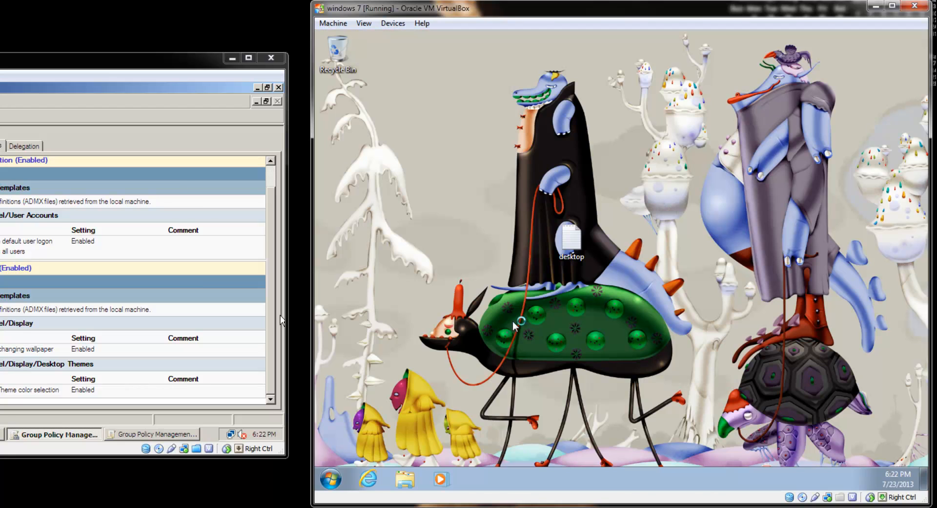
- Check the account picture in the Start menu, and examine the desktop Personalization options in a maximized window
left_click(332, 479)
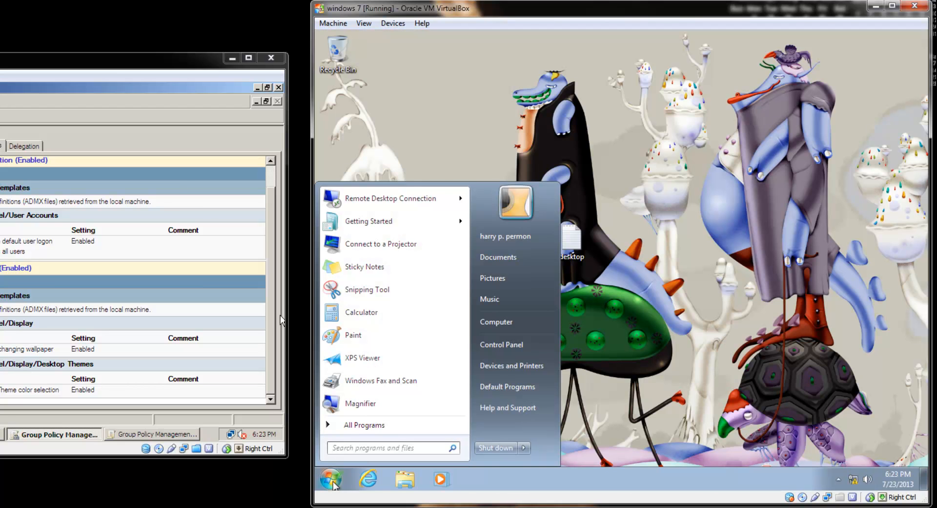
left_click(332, 480)
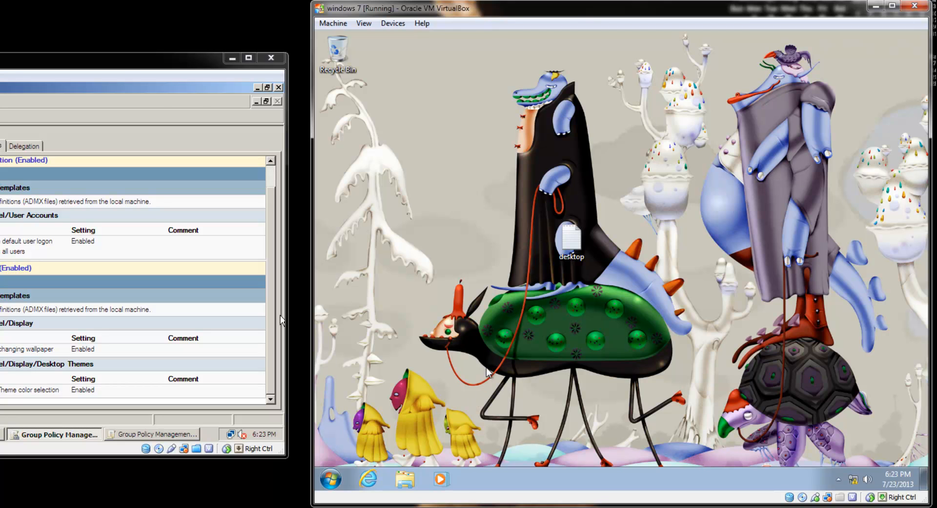
right_click(507, 293)
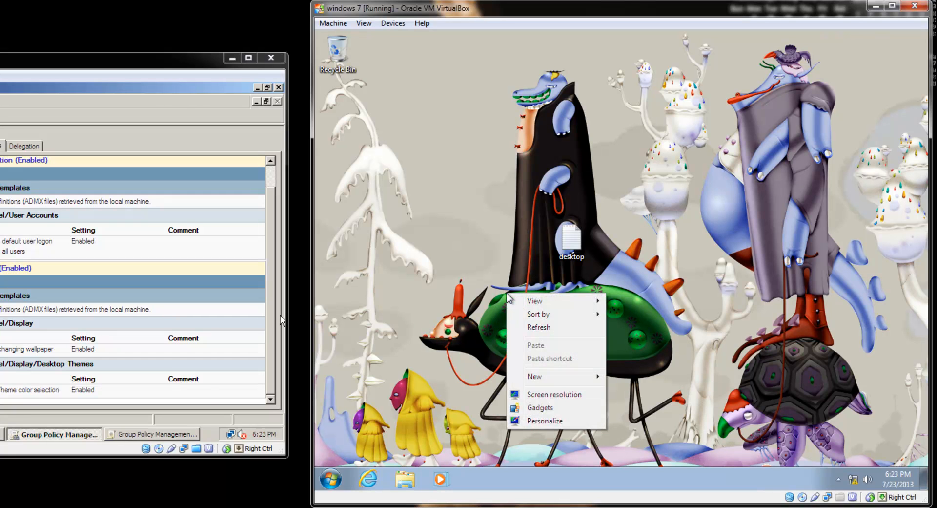
left_click(545, 421)
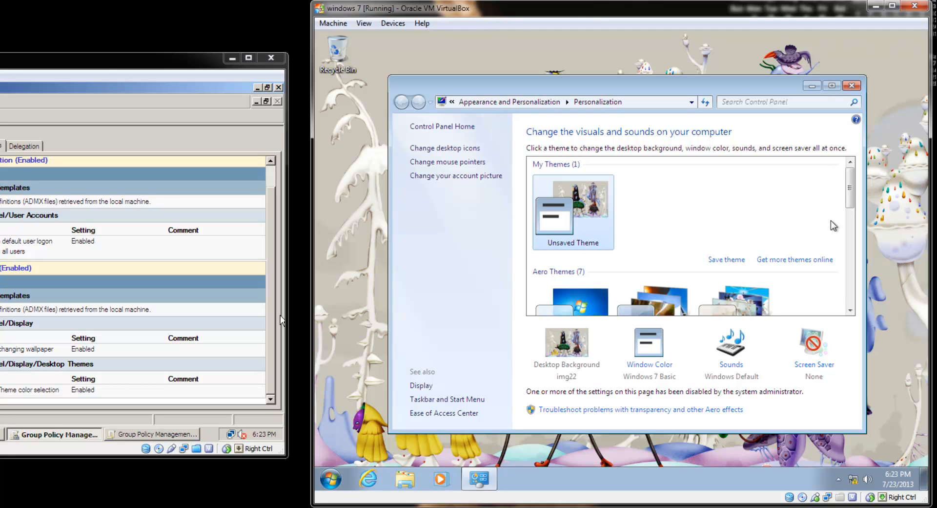
left_click_drag(852, 194, 853, 207)
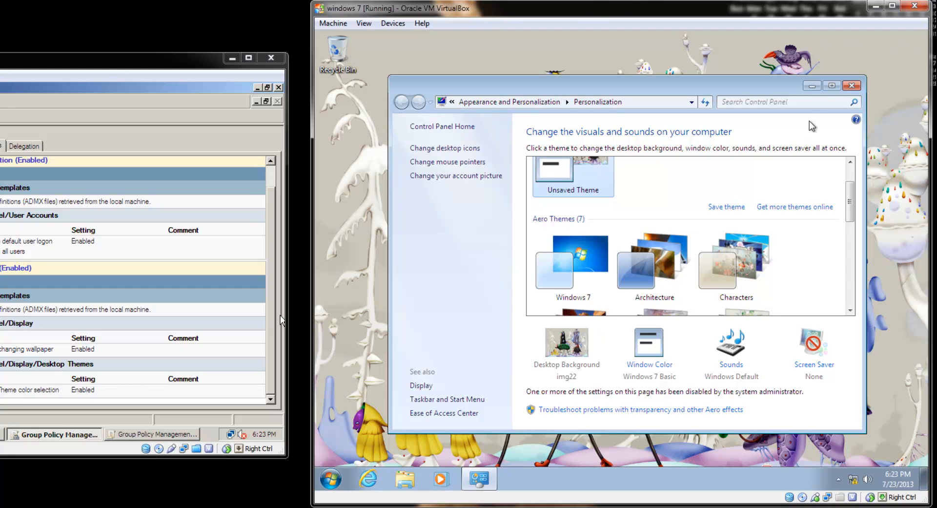
left_click(831, 87)
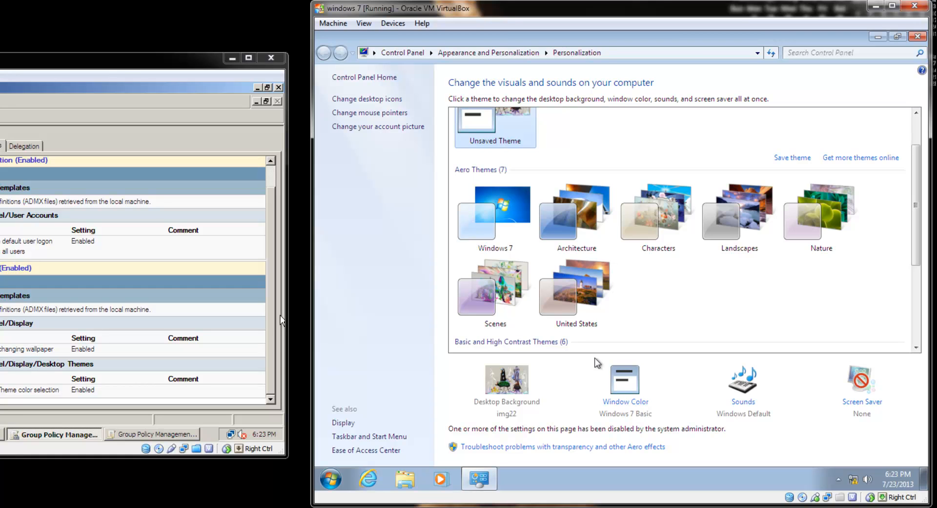
- Try to apply the Windows 7, Architecture and Landscapes Aero themes, minimizing the Personalization window to check the desktop background
left_click(520, 214)
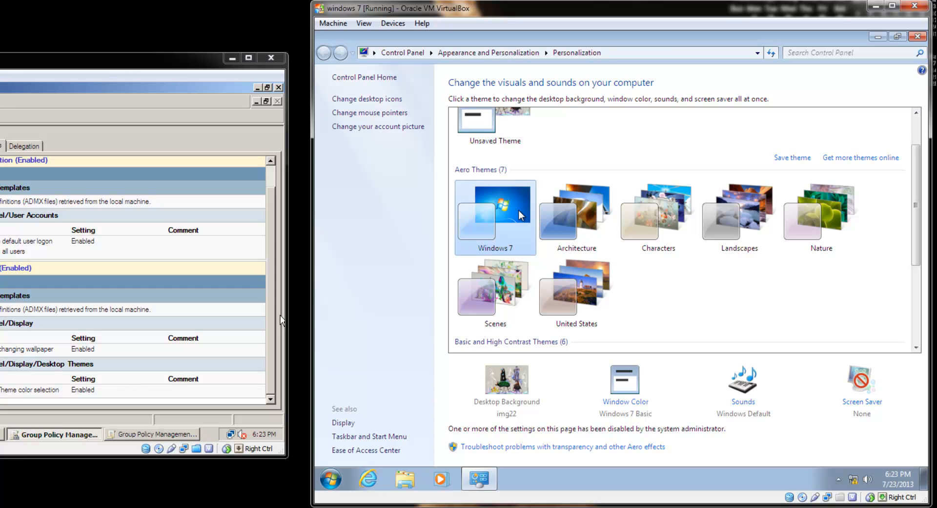
left_click(569, 215)
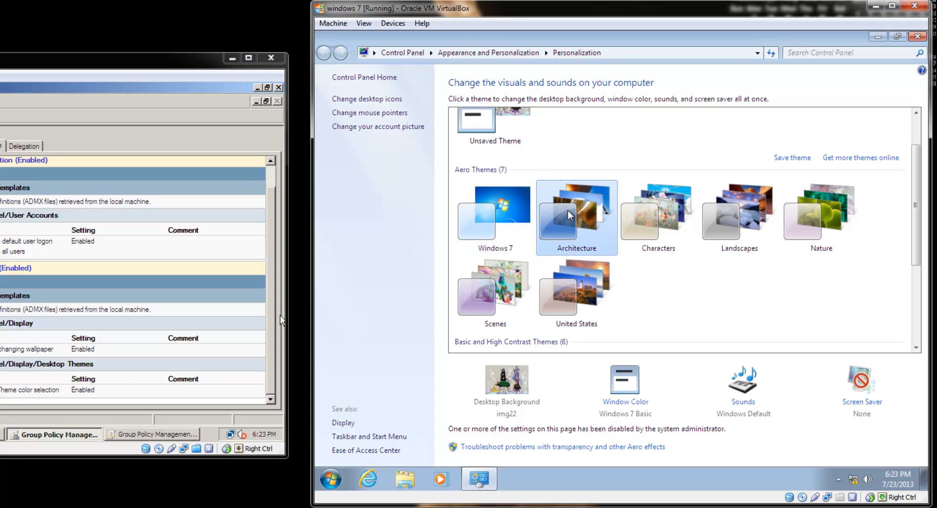
left_click(877, 37)
left_click(502, 459)
left_click(733, 262)
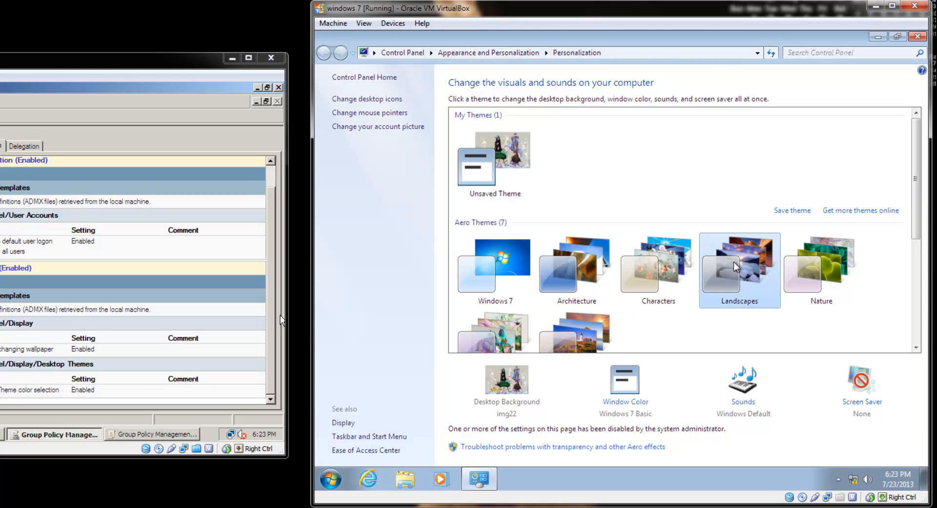
left_click(878, 38)
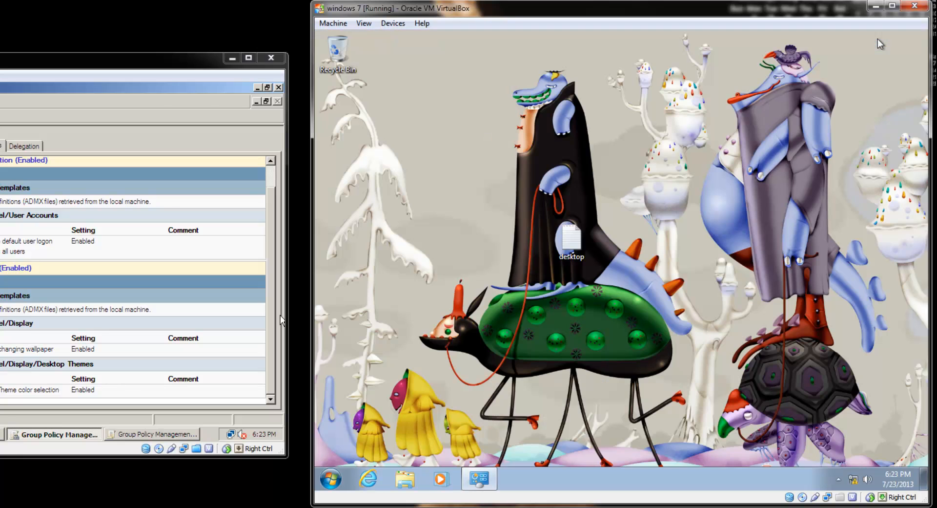
- Restore the Personalization window, try the Nature and United States Aero themes, and minimize it to check the desktop background
left_click(492, 484)
left_click(821, 271)
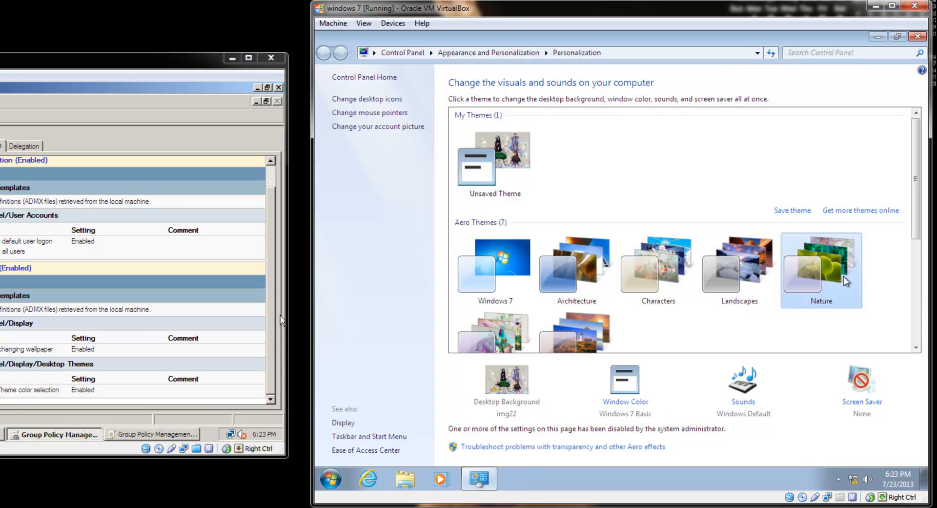
left_click_drag(915, 229, 914, 284)
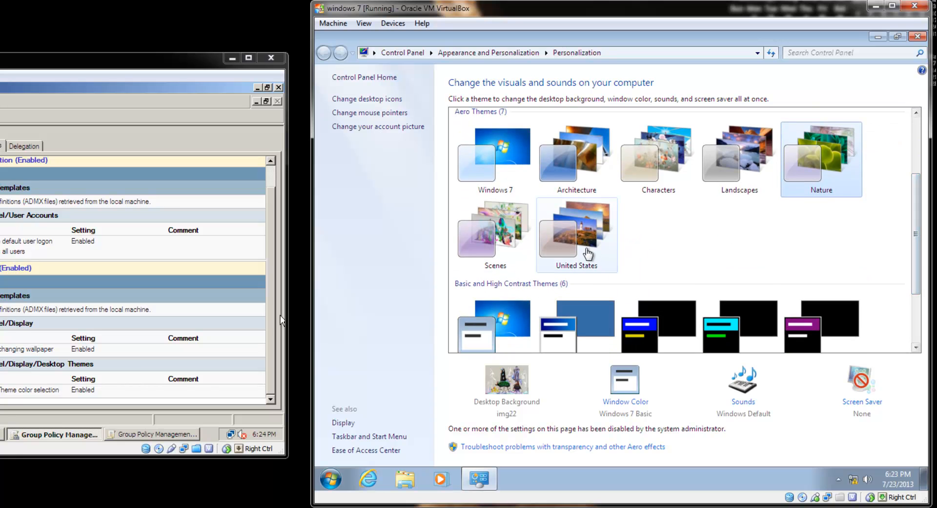
left_click(587, 253)
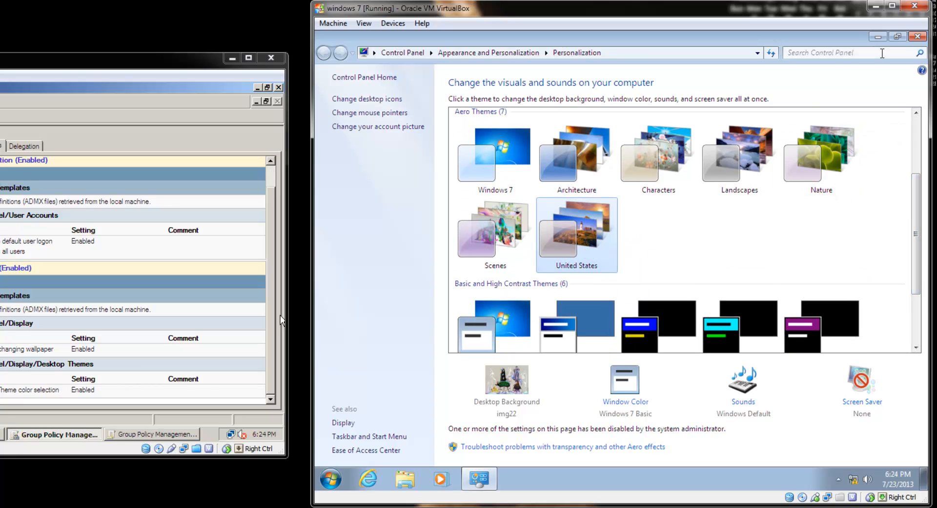
left_click(877, 37)
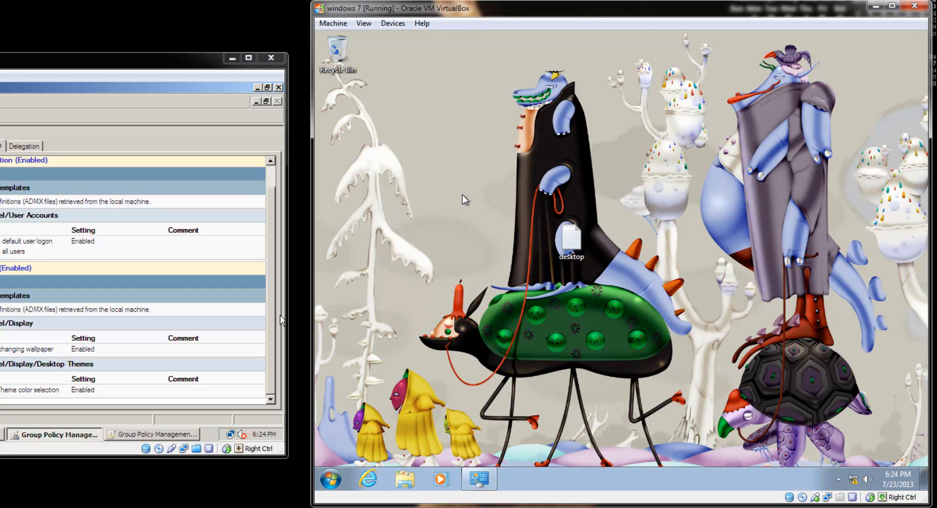